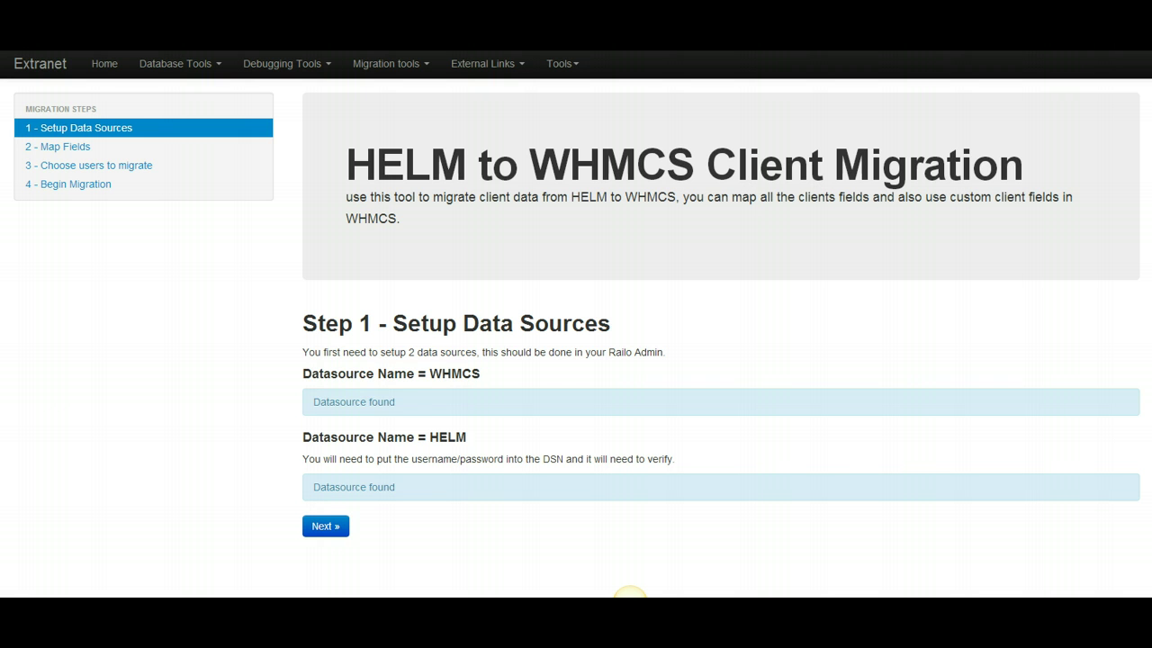
Step: Proceed to the field mapping stage and review which WHMCS field each HELM column is mapped to
left_click(329, 530)
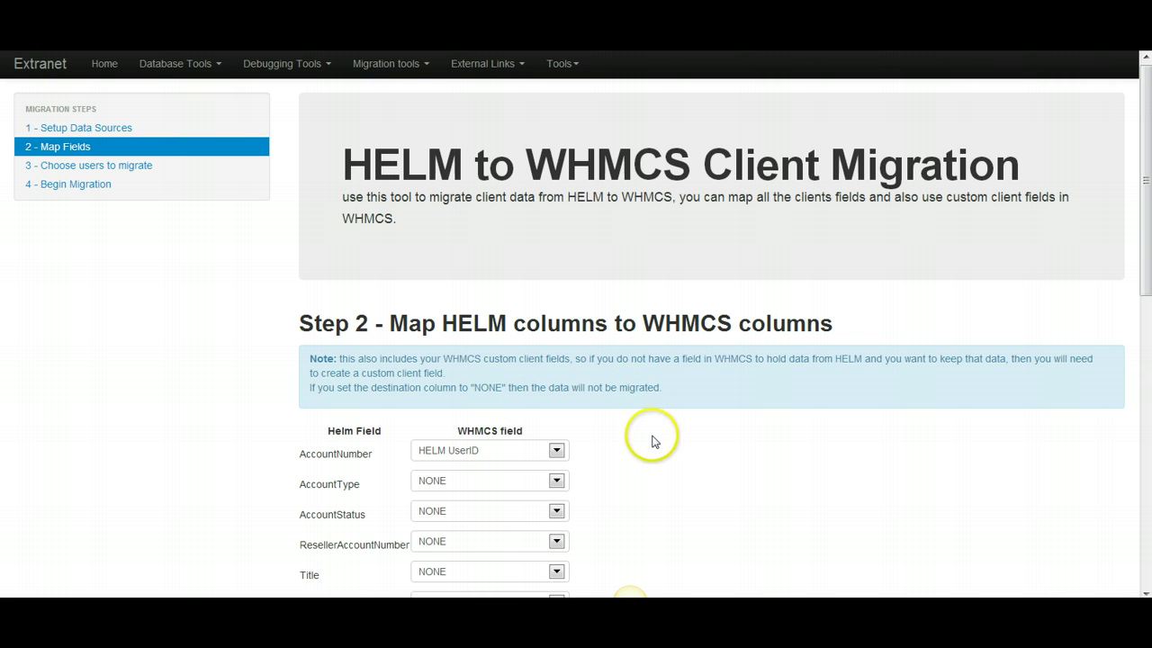
scroll(746, 420, "down", 3)
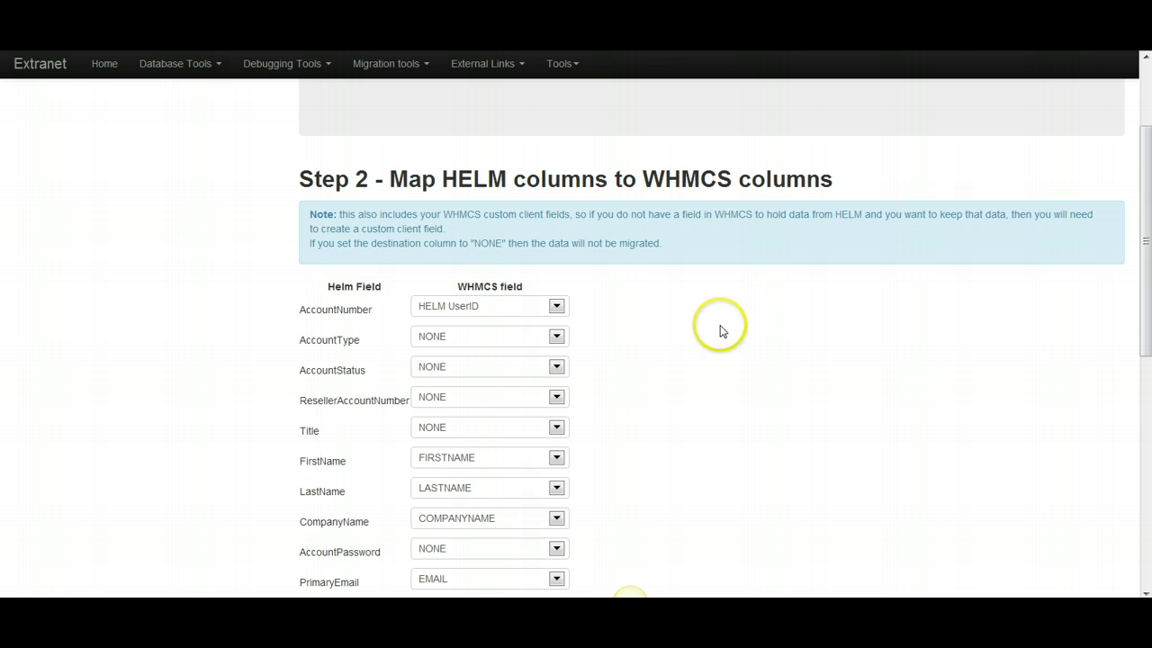
scroll(720, 332, "down", 2)
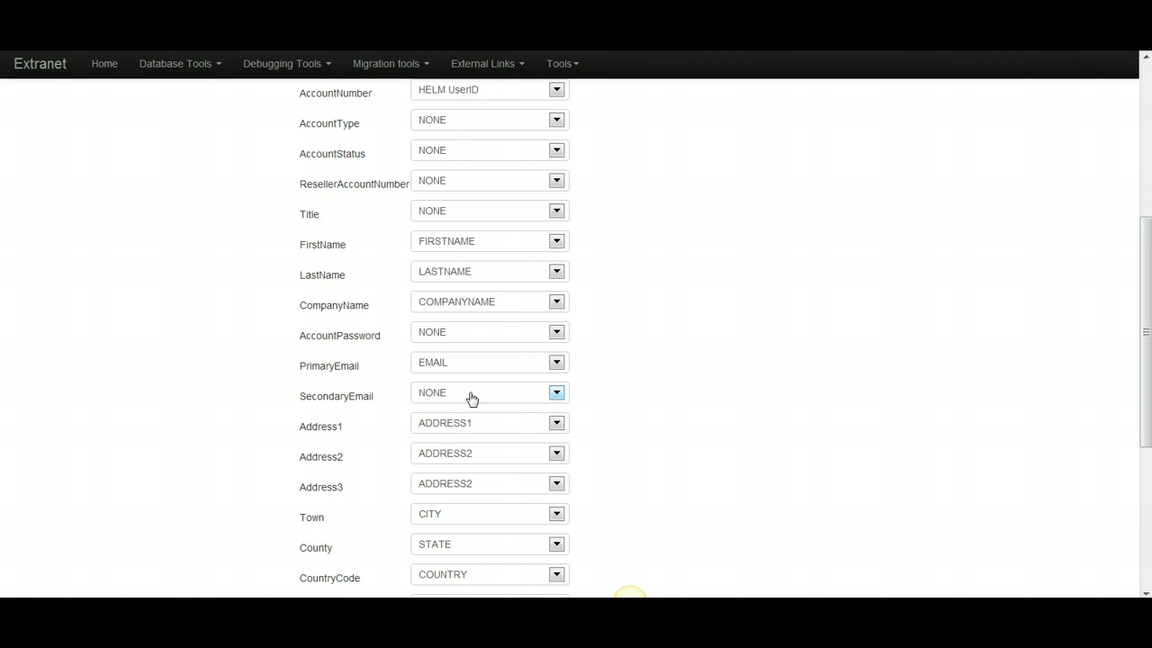
scroll(620, 393, "down", 2)
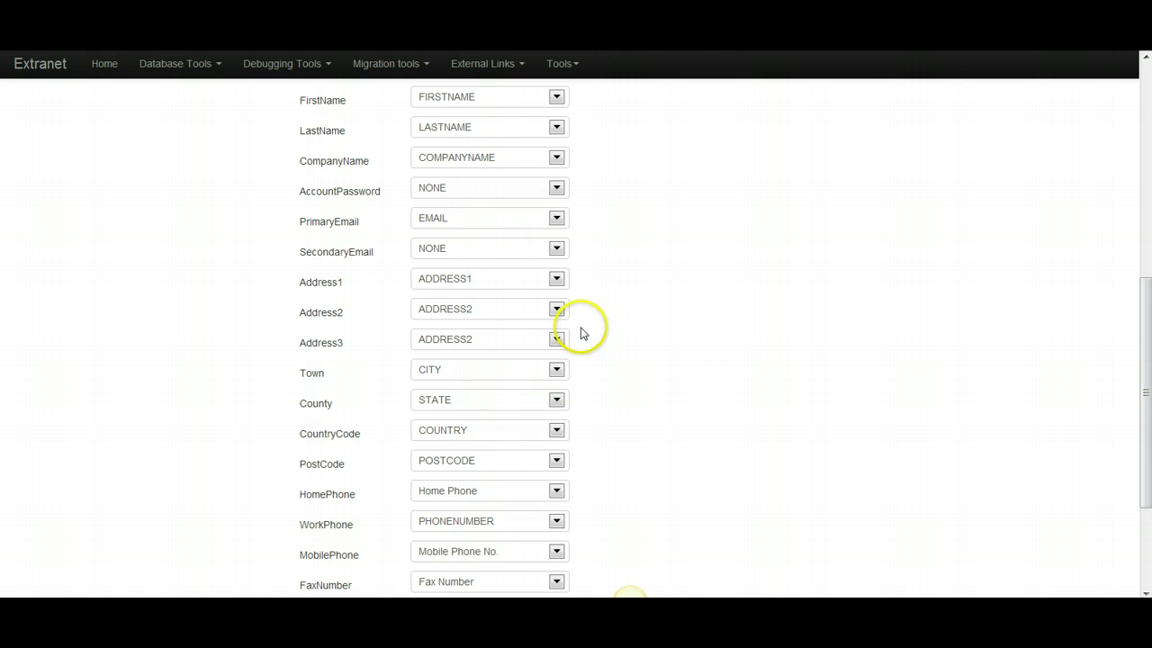
scroll(614, 486, "down", 3)
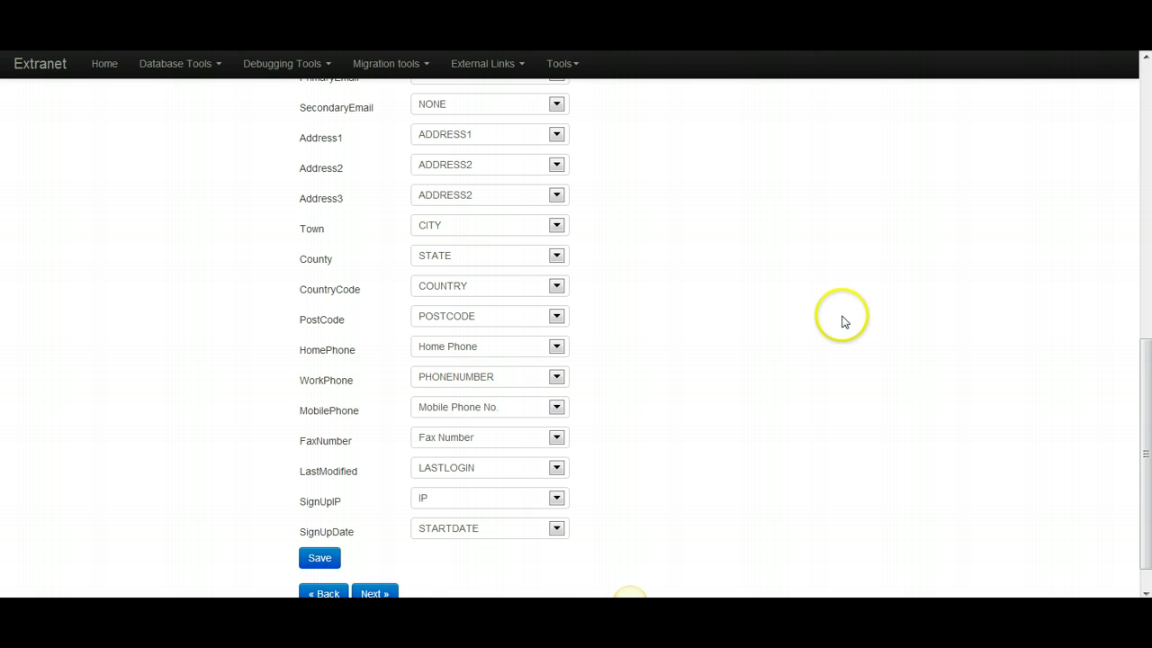
scroll(844, 321, "up", 5)
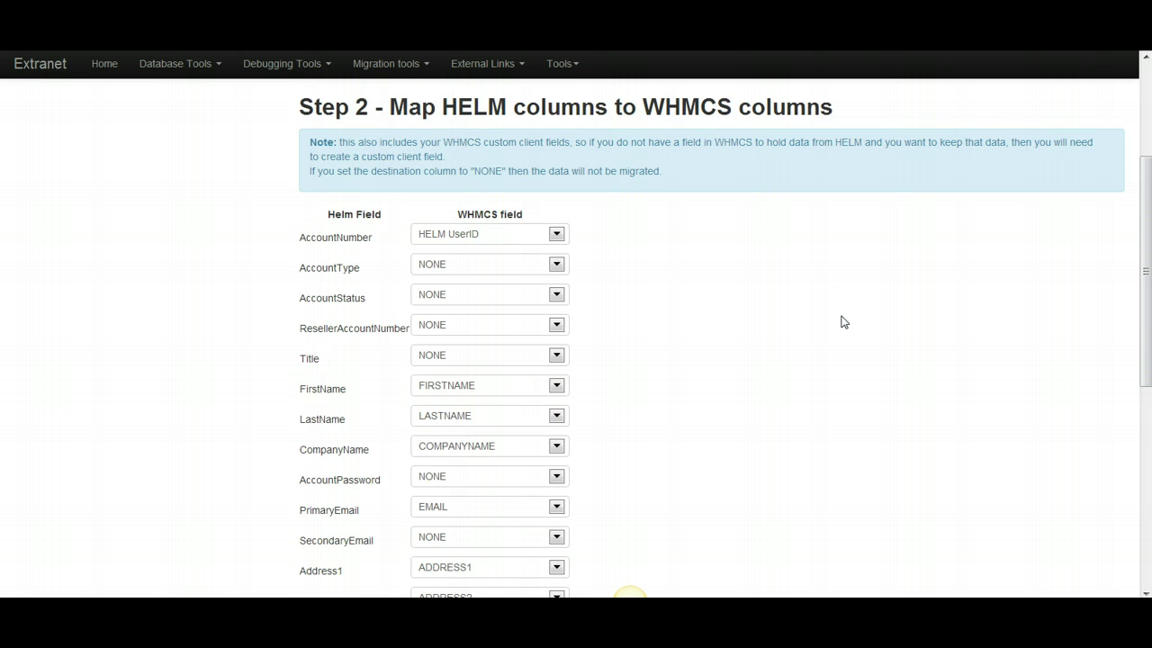
scroll(844, 321, "down", 6)
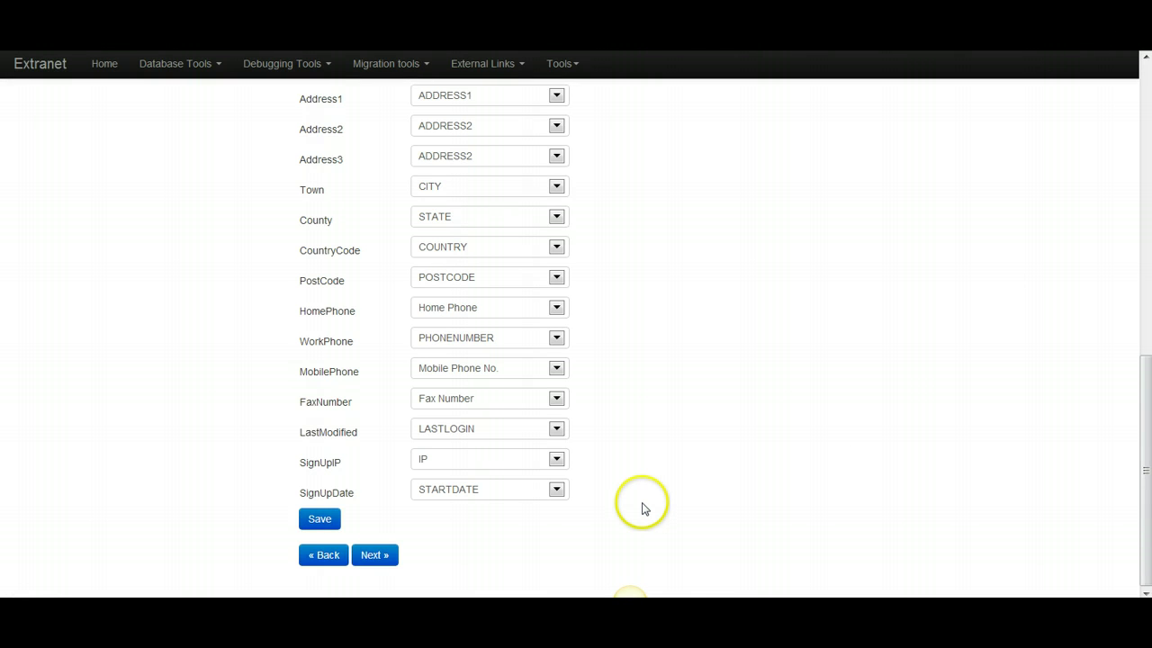
scroll(663, 404, "up", 6)
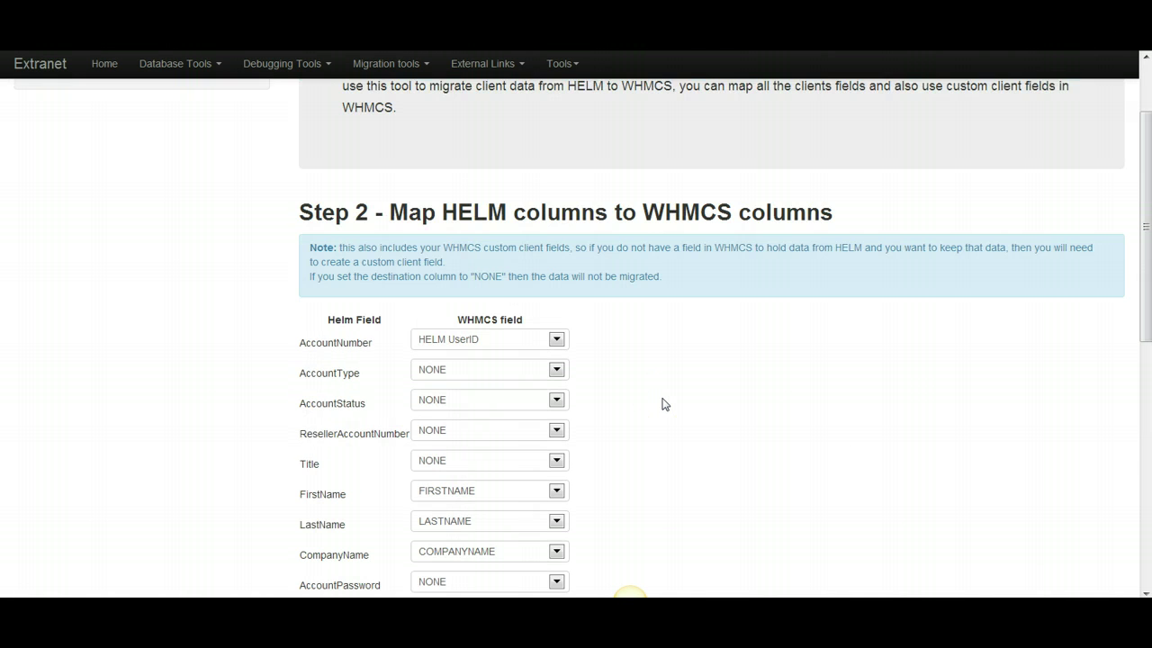
scroll(663, 404, "up", 1)
scroll(663, 404, "down", 8)
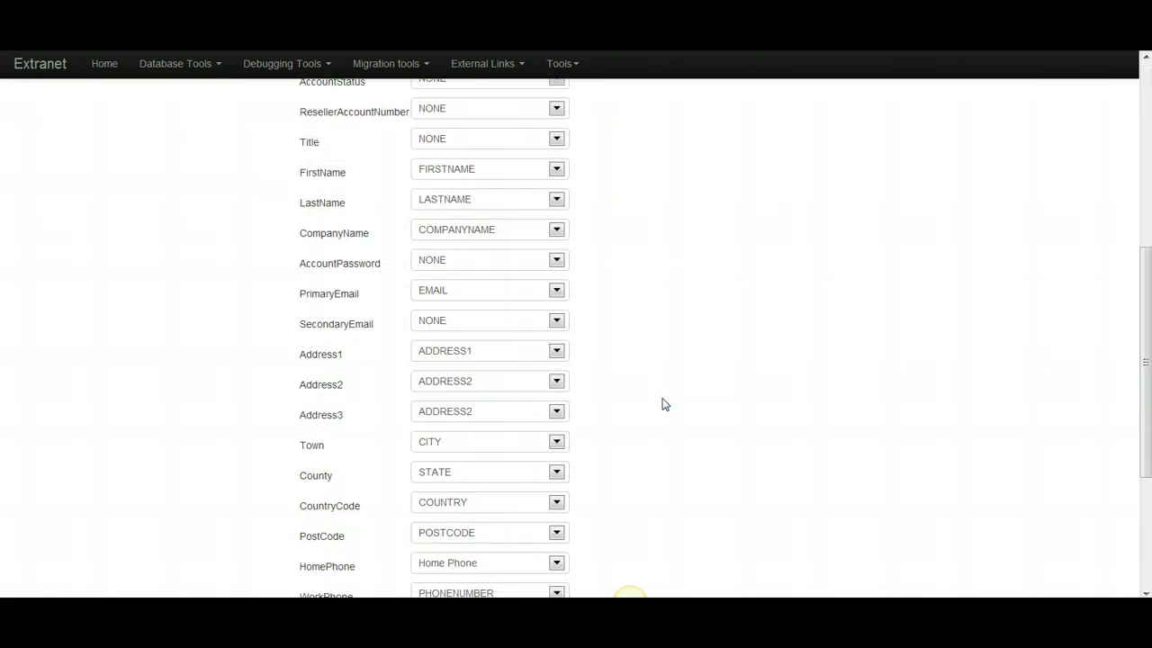
Step: Continue to the user selection stage and look over the status filter, search options and reseller list
left_click(377, 555)
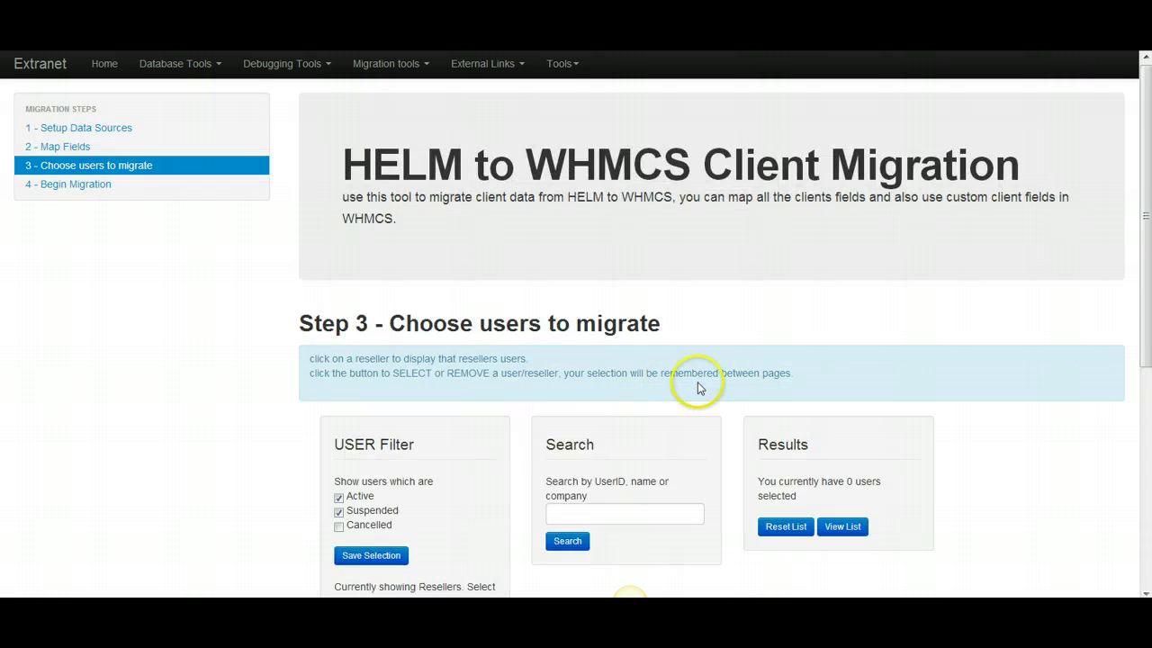
scroll(702, 382, "down", 4)
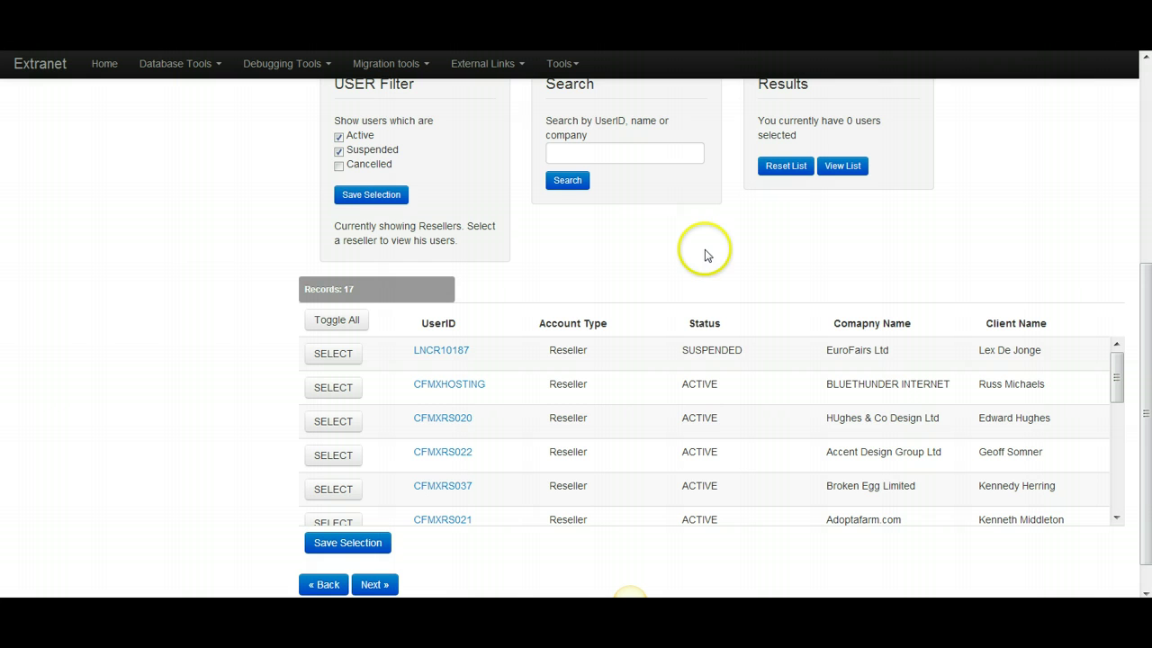
scroll(679, 274, "up", 1)
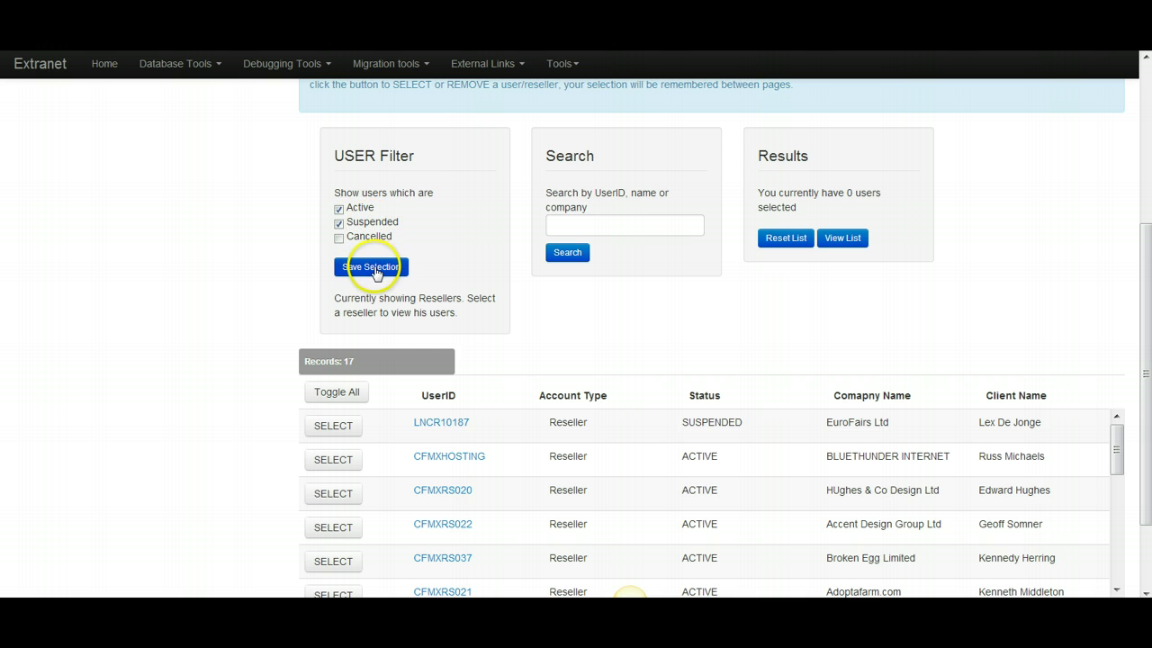
scroll(684, 450, "down", 3)
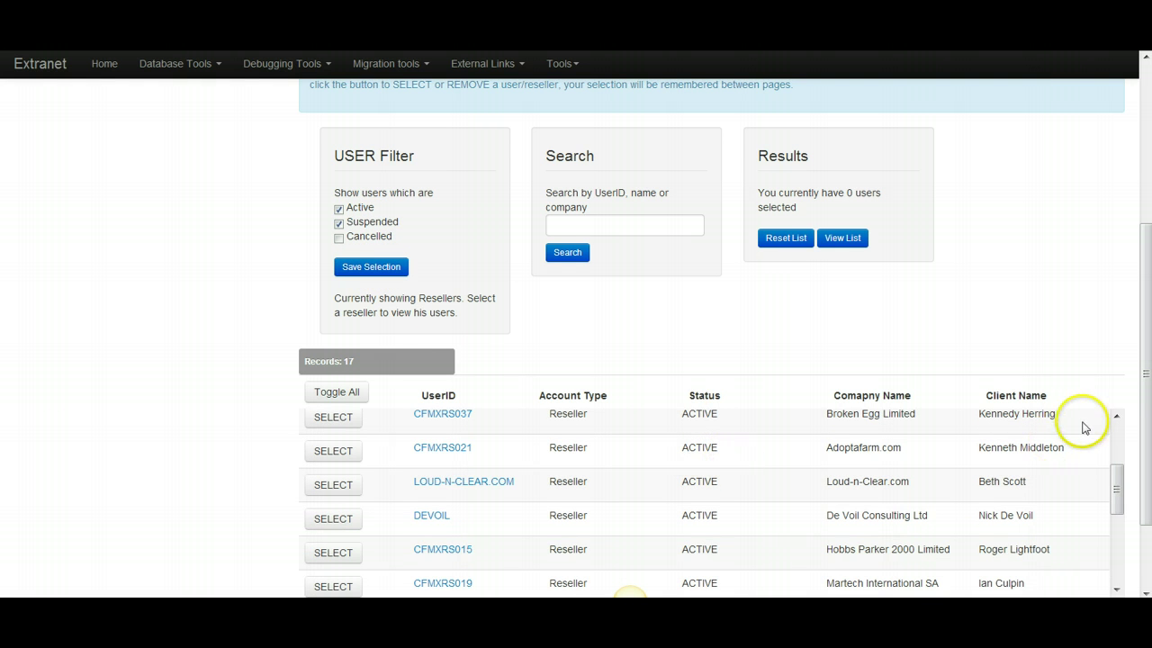
left_click_drag(1138, 354, 1141, 441)
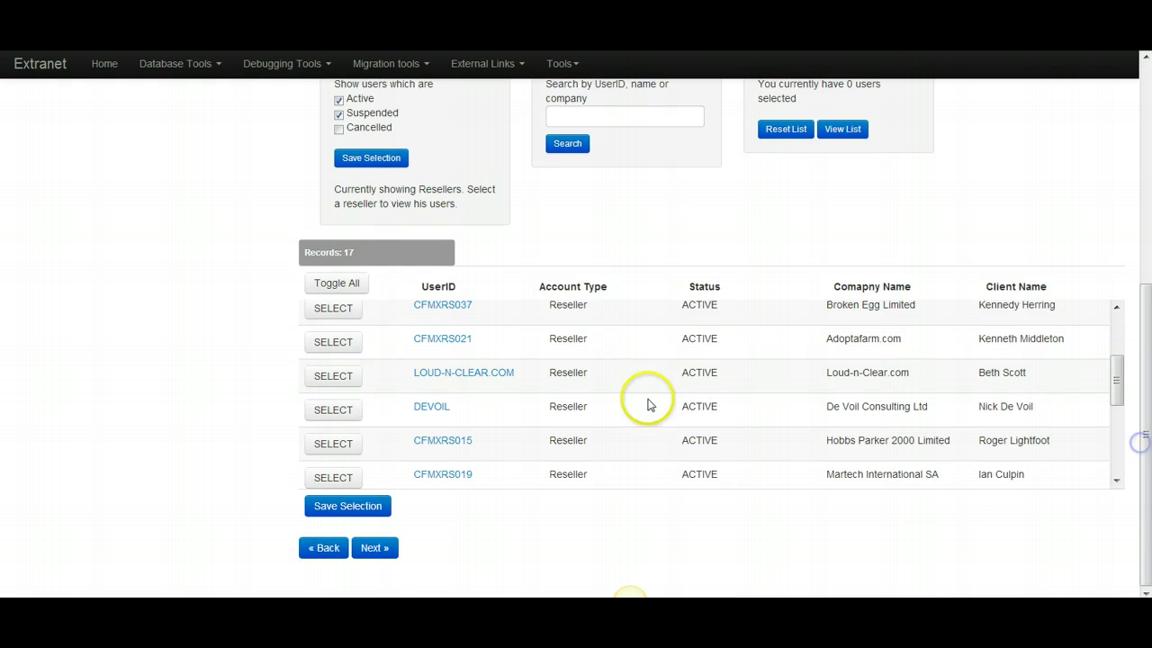
scroll(638, 396, "up", 5)
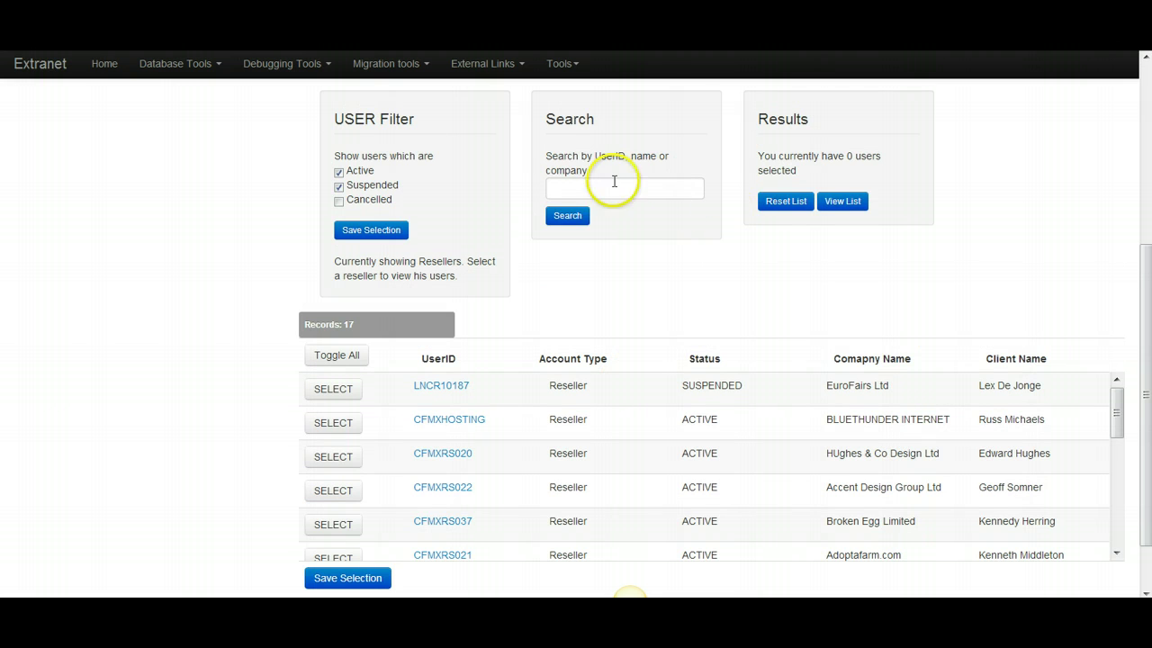
Step: Search the resellers for the company name "hughes"
left_click(581, 188)
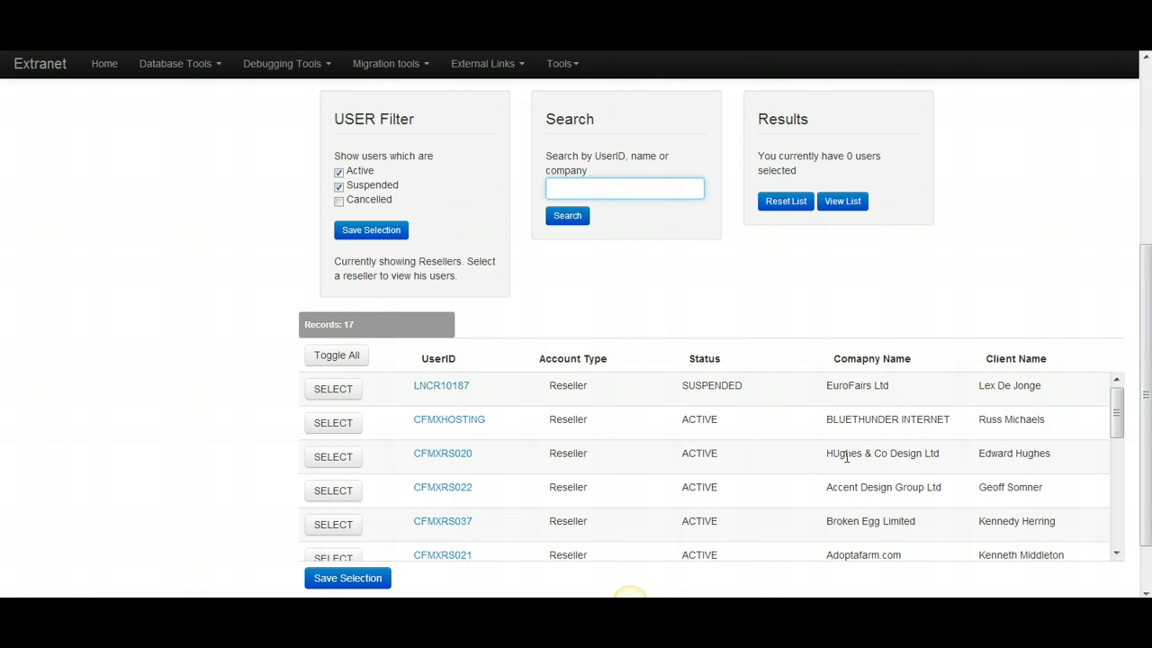
left_click(593, 188)
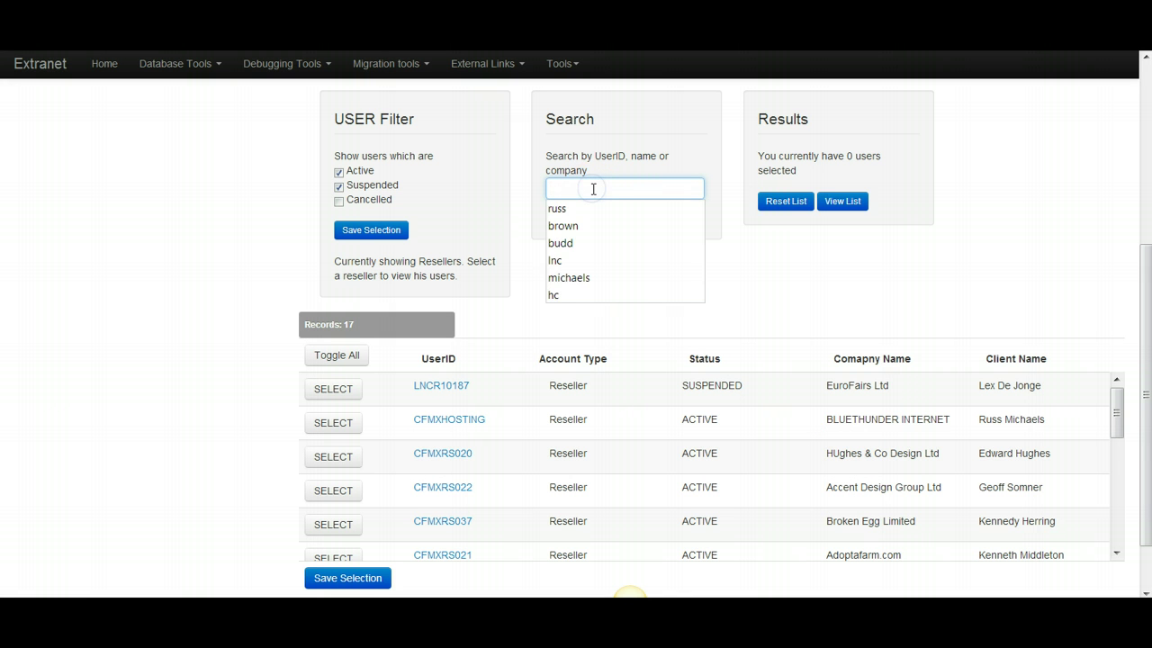
type("hughes")
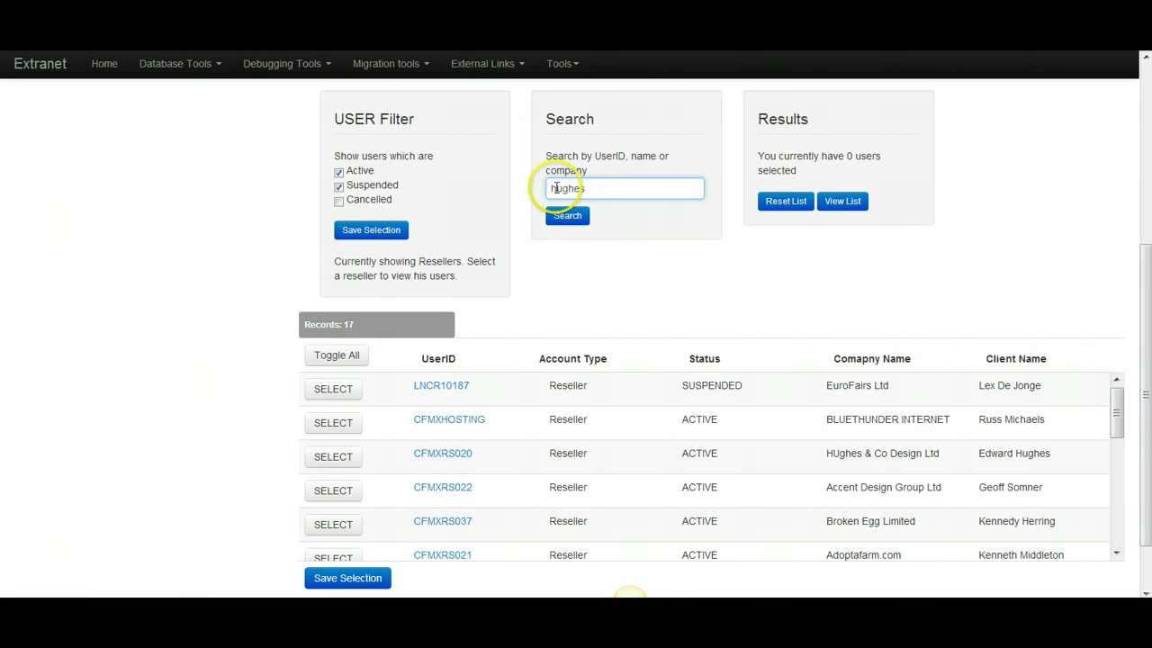
left_click(567, 215)
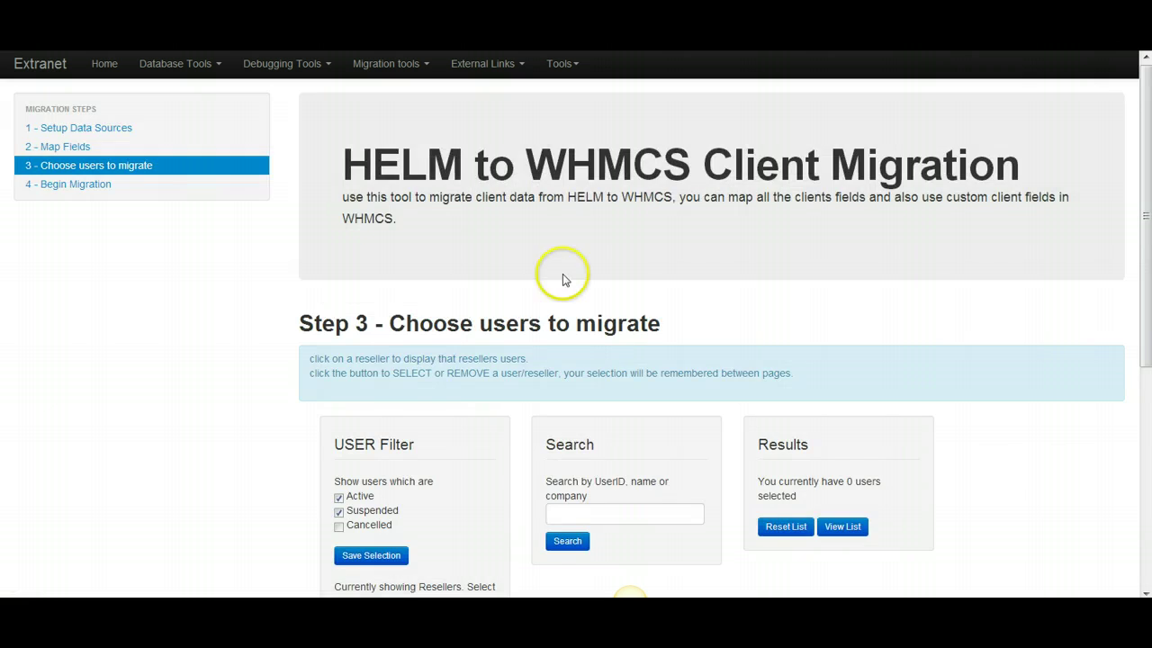
scroll(651, 321, "down", 3)
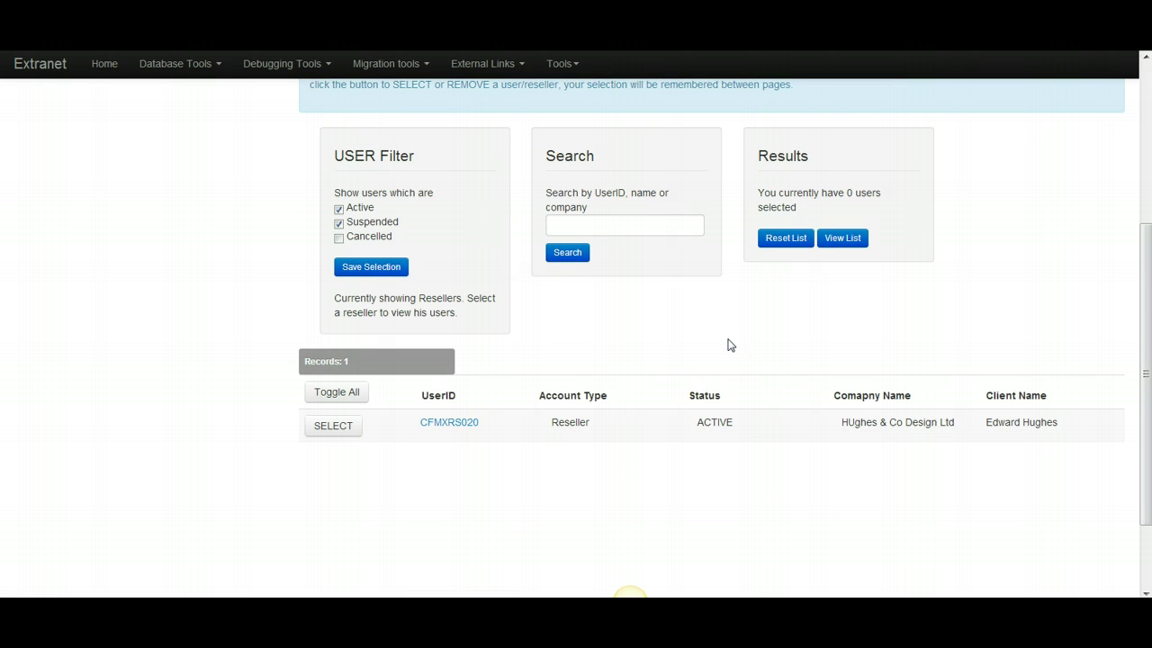
Step: Select the HUghes & Co Design Ltd reseller for migration and save the selection
left_click(699, 342)
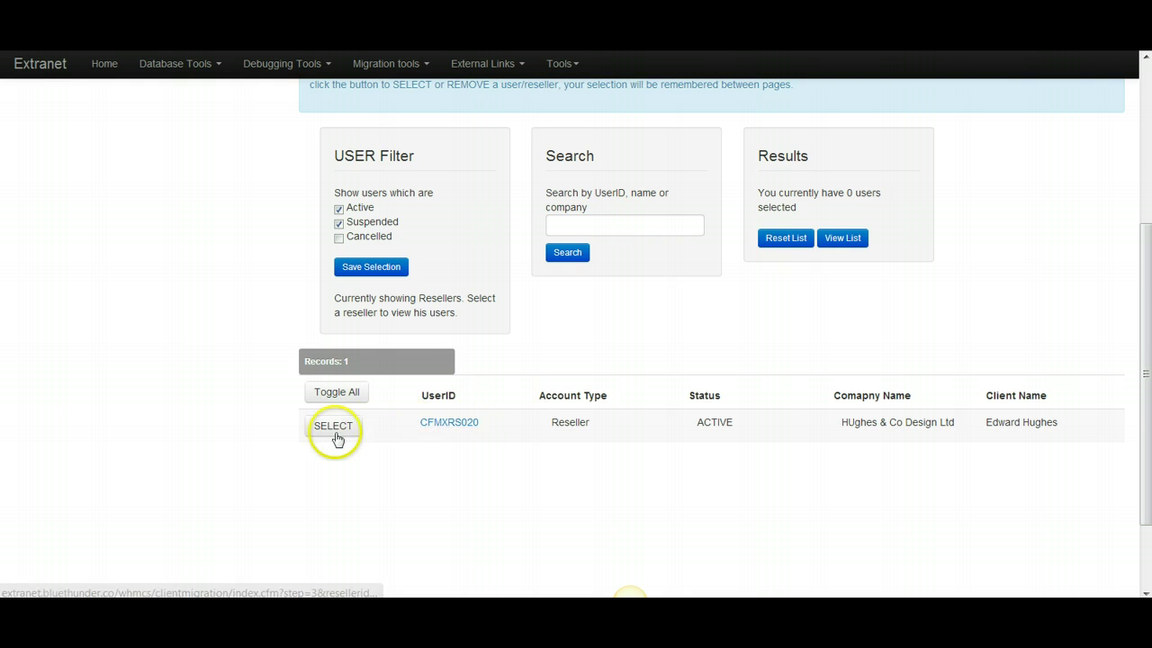
left_click(330, 432)
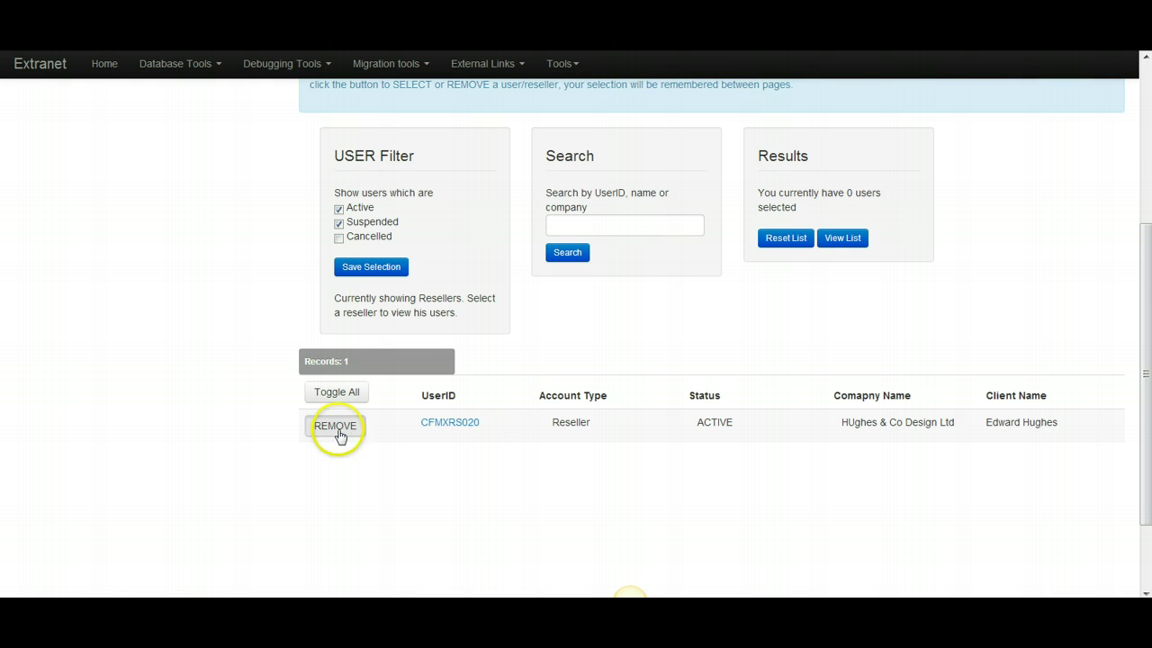
scroll(638, 363, "down", 2)
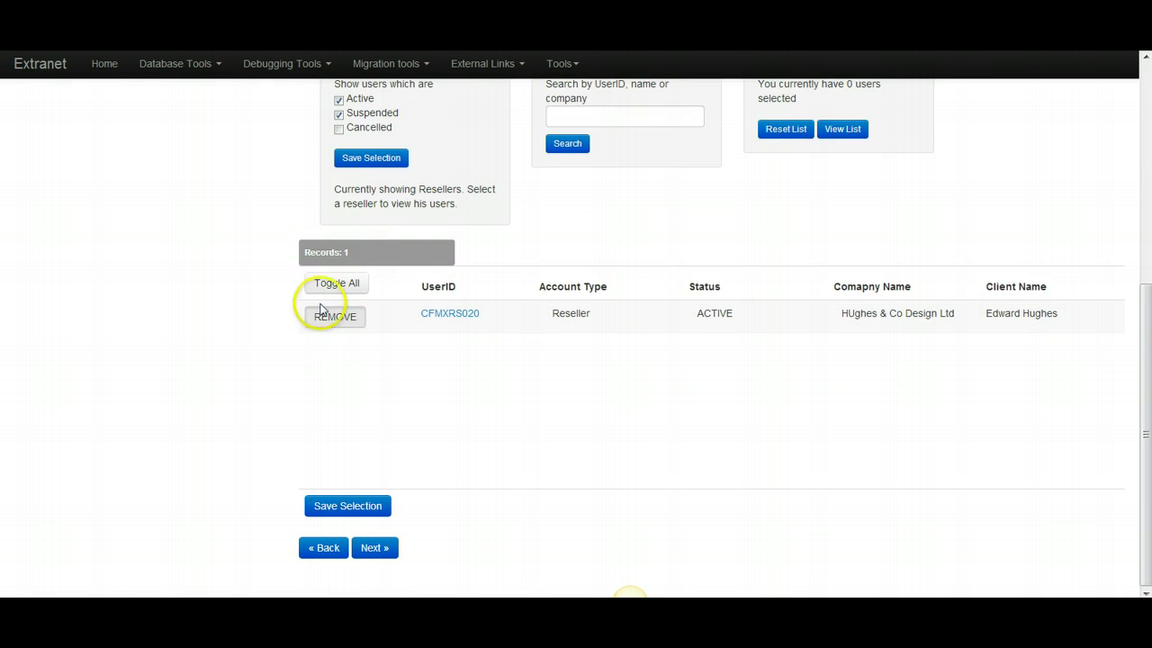
left_click(344, 507)
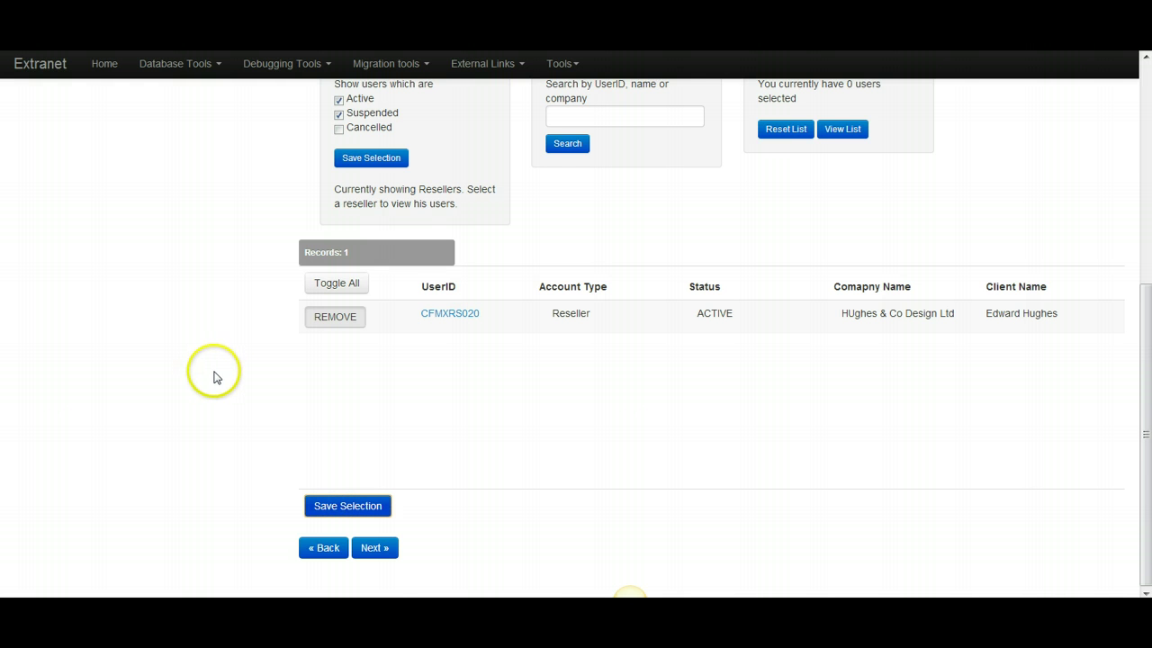
scroll(857, 364, "down", 2)
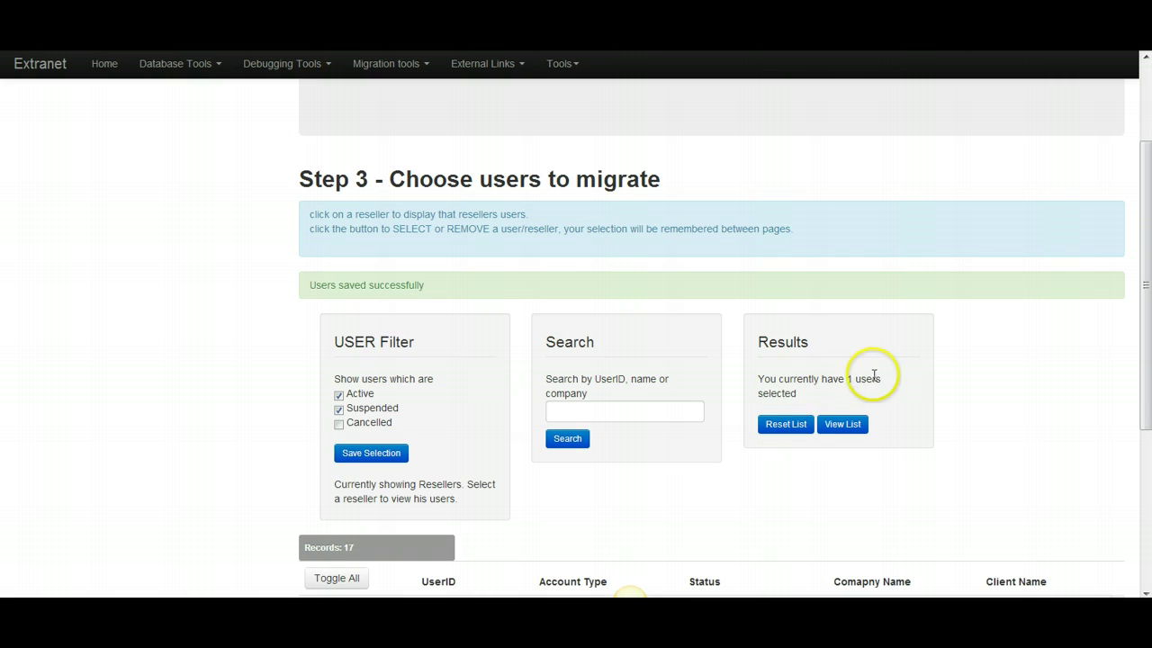
Step: List the users that belong to the BLUETHUNDER INTERNET reseller
scroll(825, 386, "down", 3)
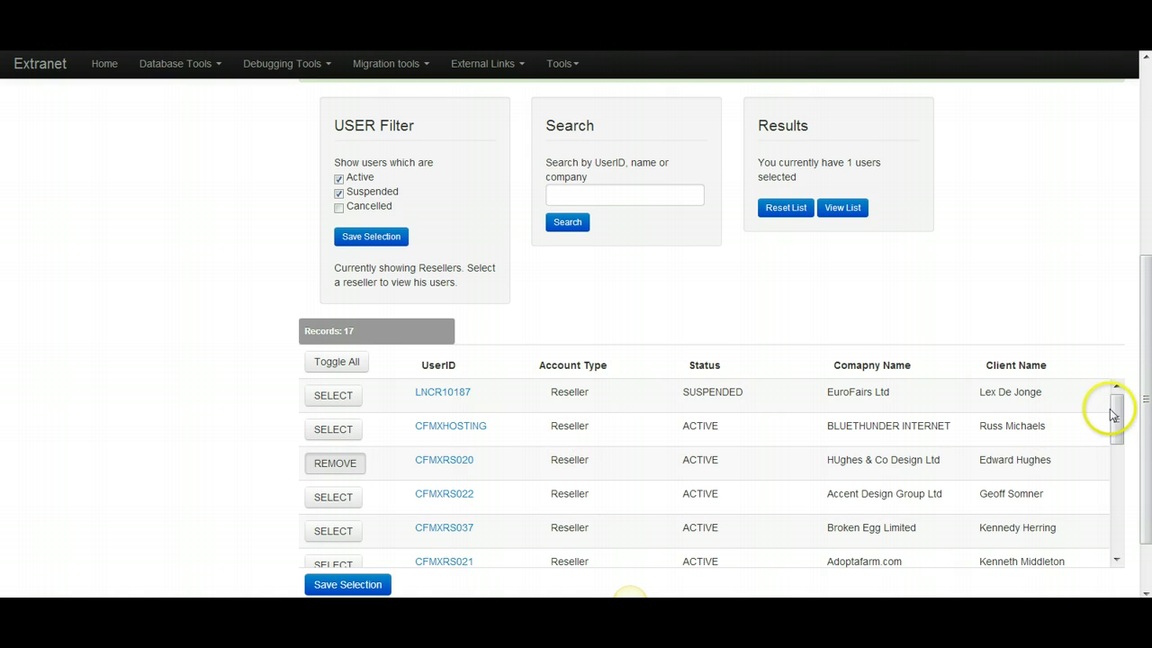
mouse_move(1116, 404)
left_mouse_down()
mouse_move(1096, 522)
mouse_move(1104, 386)
left_mouse_up()
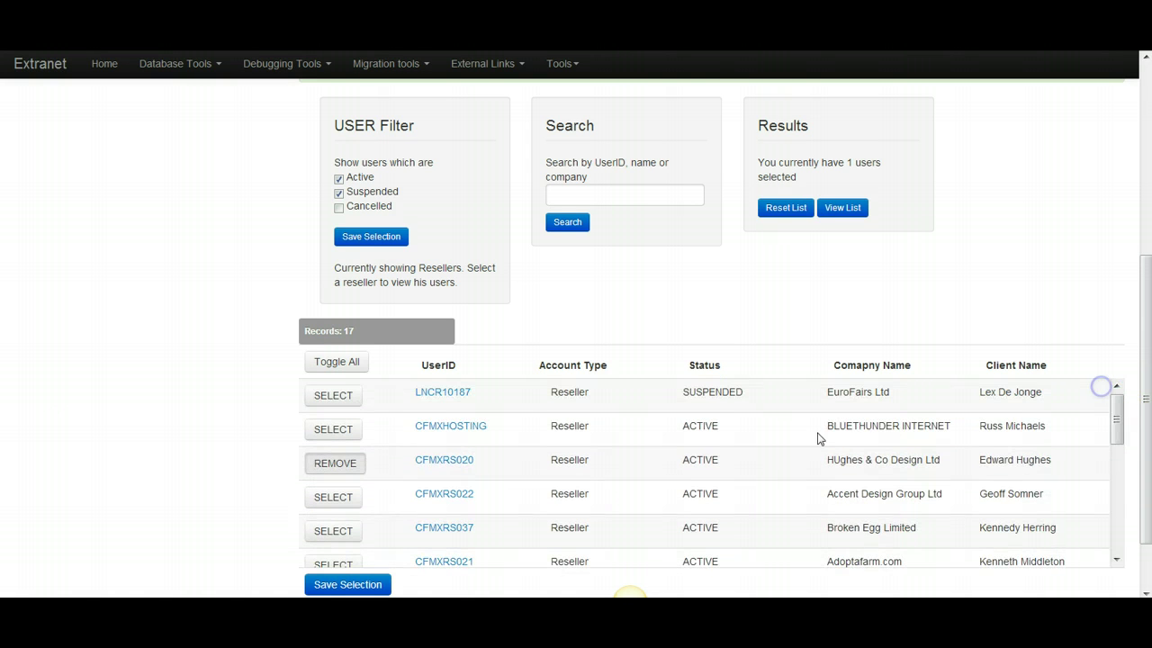
left_click(440, 427)
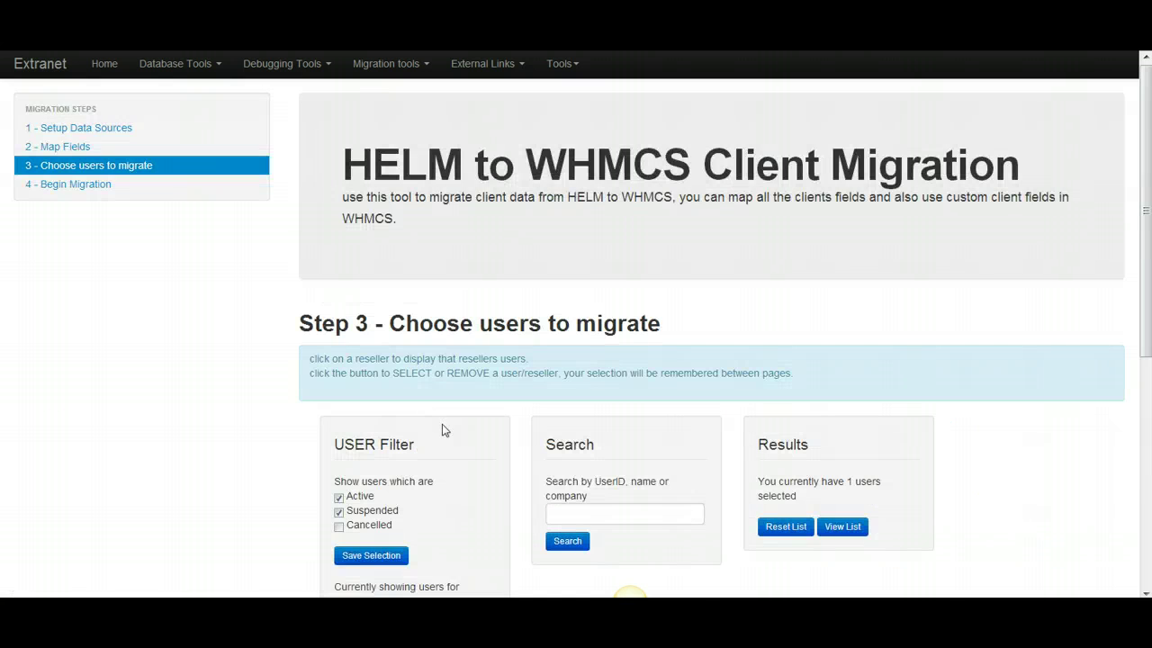
scroll(250, 467, "down", 2)
scroll(250, 467, "down", 1)
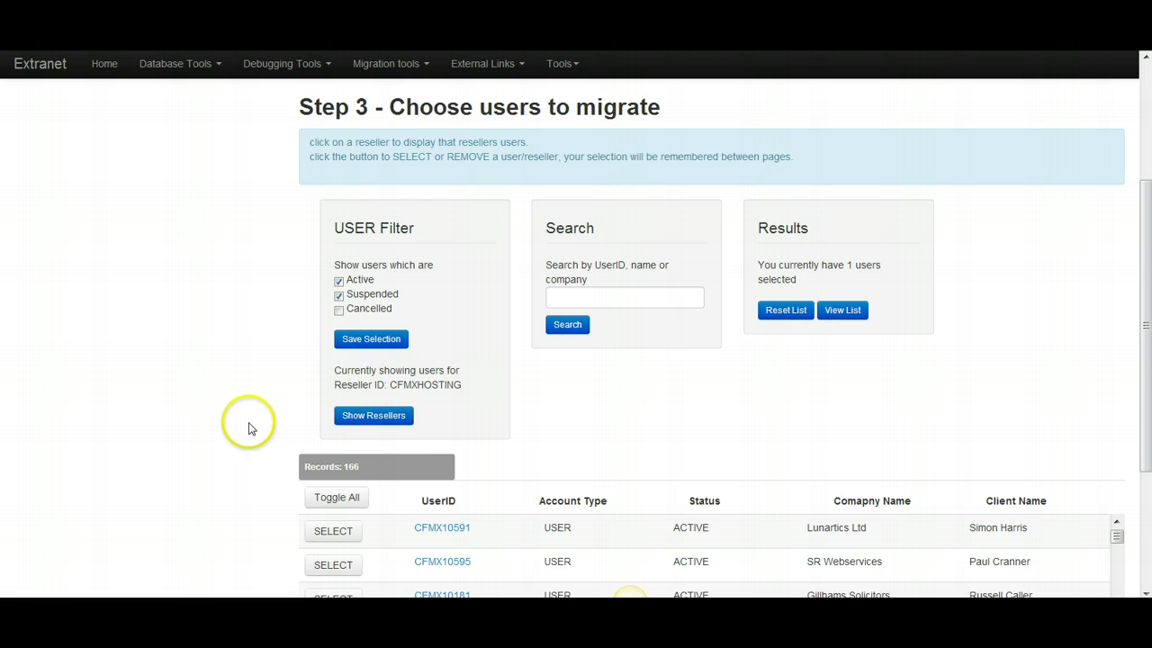
scroll(248, 421, "down", 3)
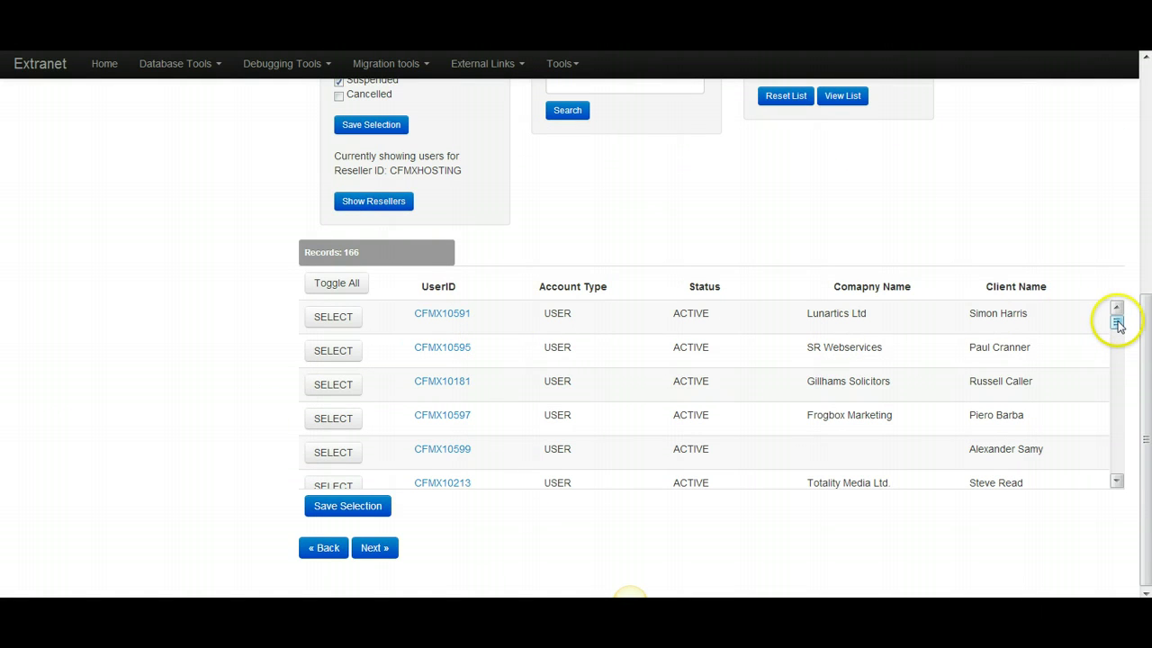
Step: Add the SR Webservices user to the saved migration selection and return to the reseller list
left_click(333, 355)
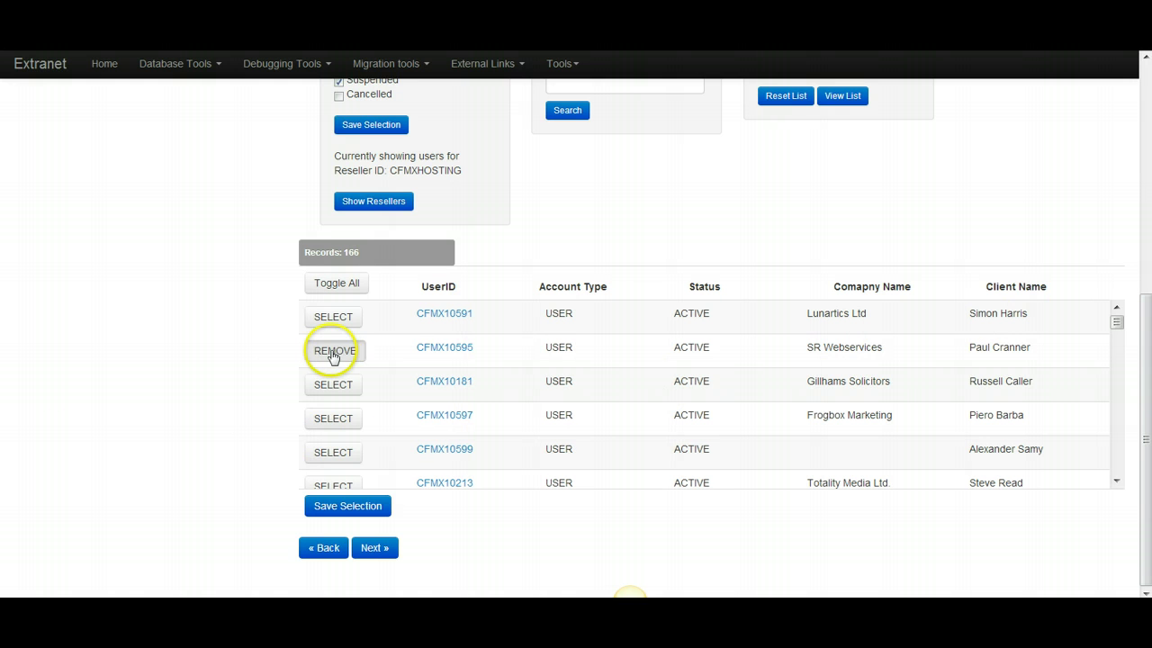
left_click(351, 507)
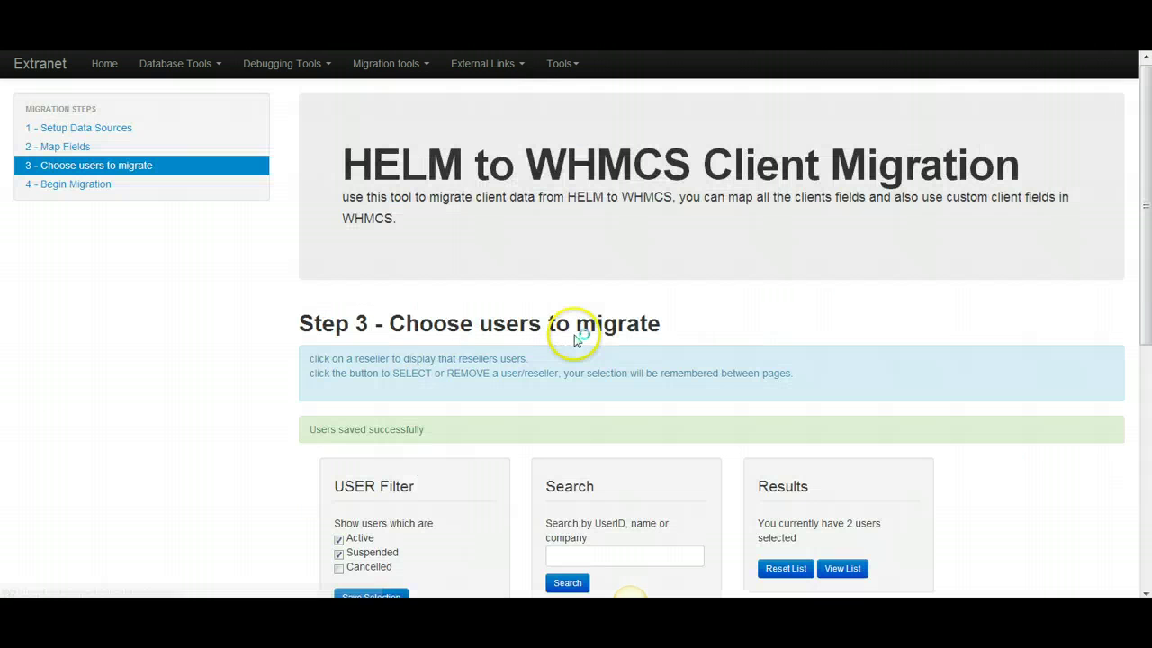
scroll(938, 381, "down", 1)
scroll(938, 381, "down", 2)
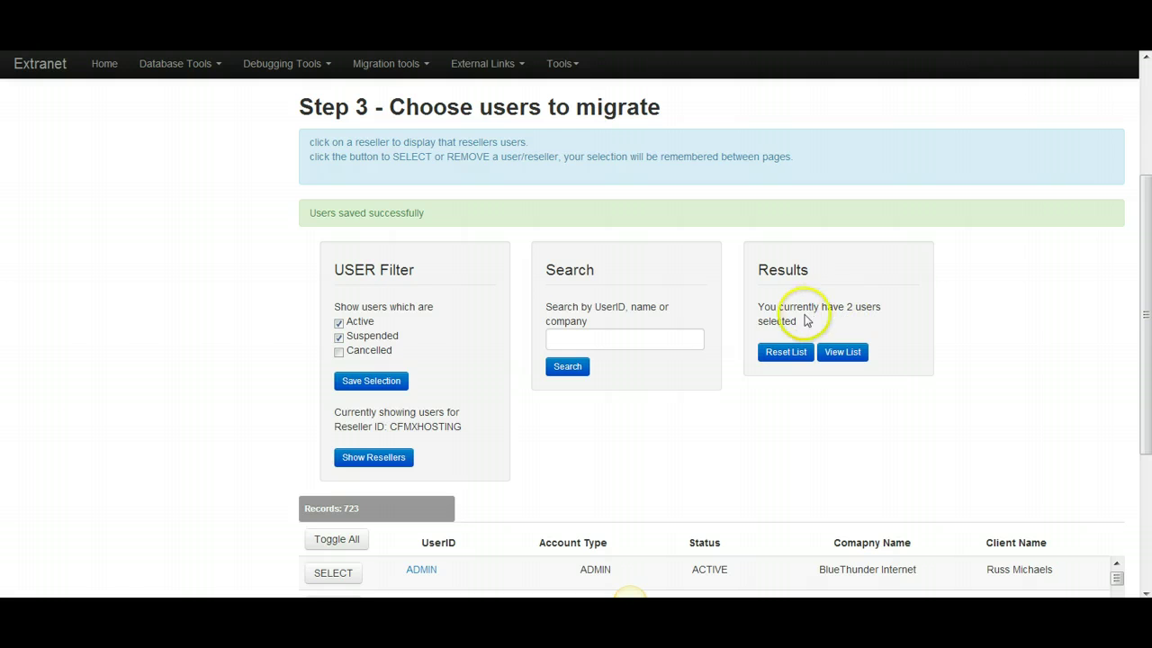
scroll(142, 396, "down", 2)
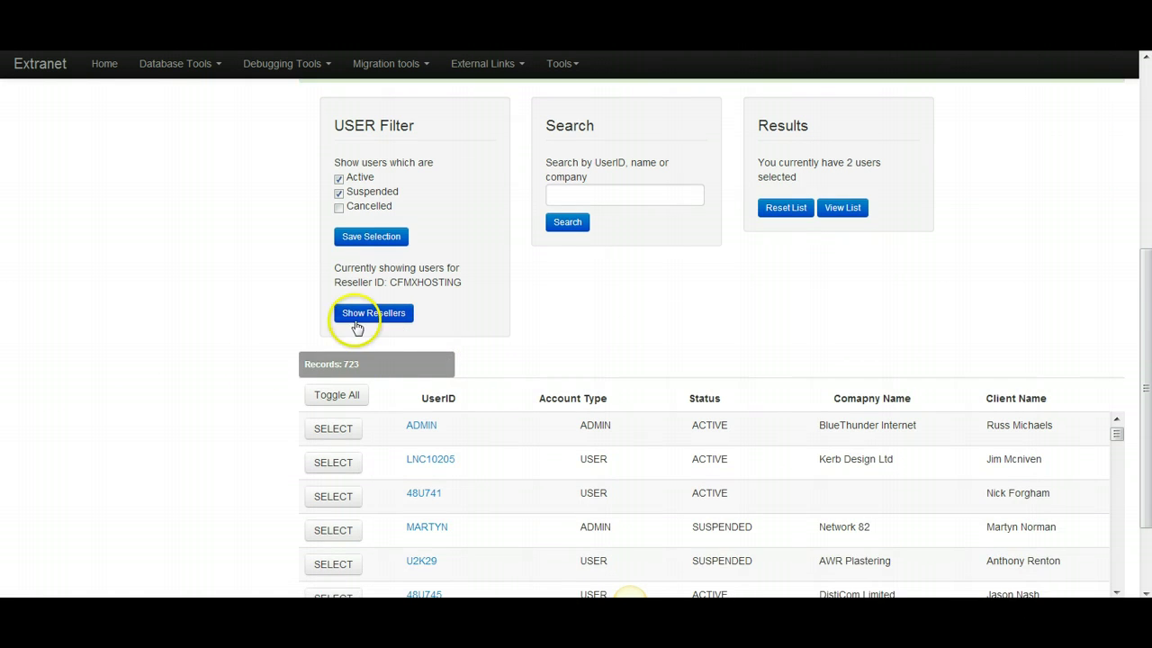
left_click(360, 315)
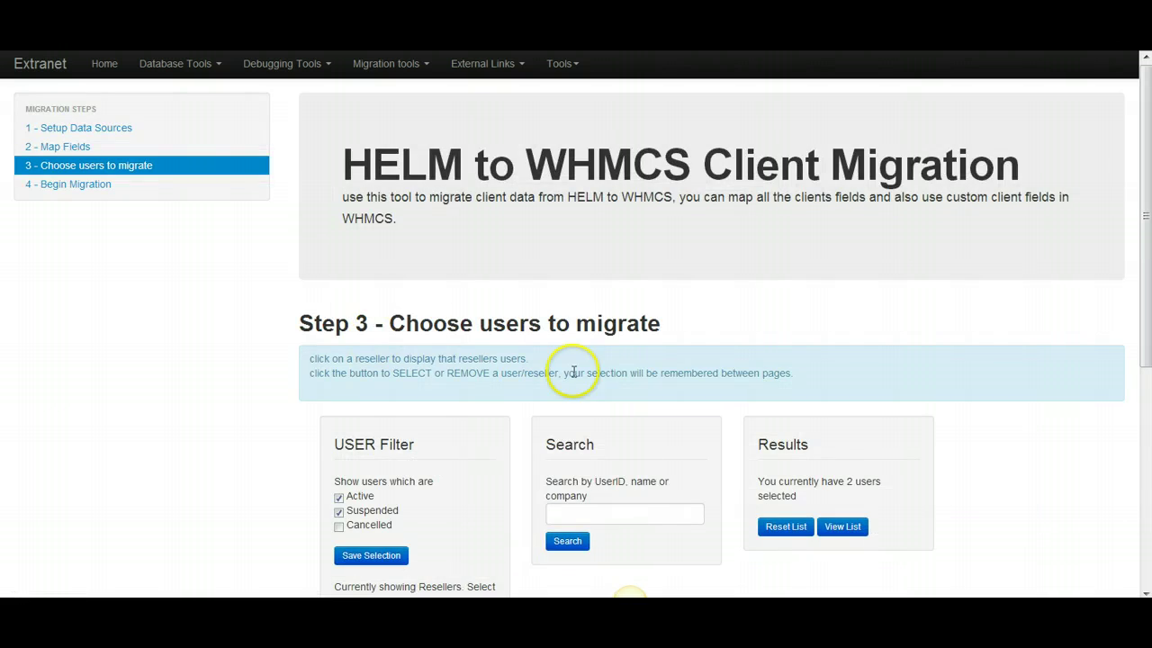
Step: Toggle the selection of all listed resellers and toggle it back without saving
scroll(593, 378, "down", 5)
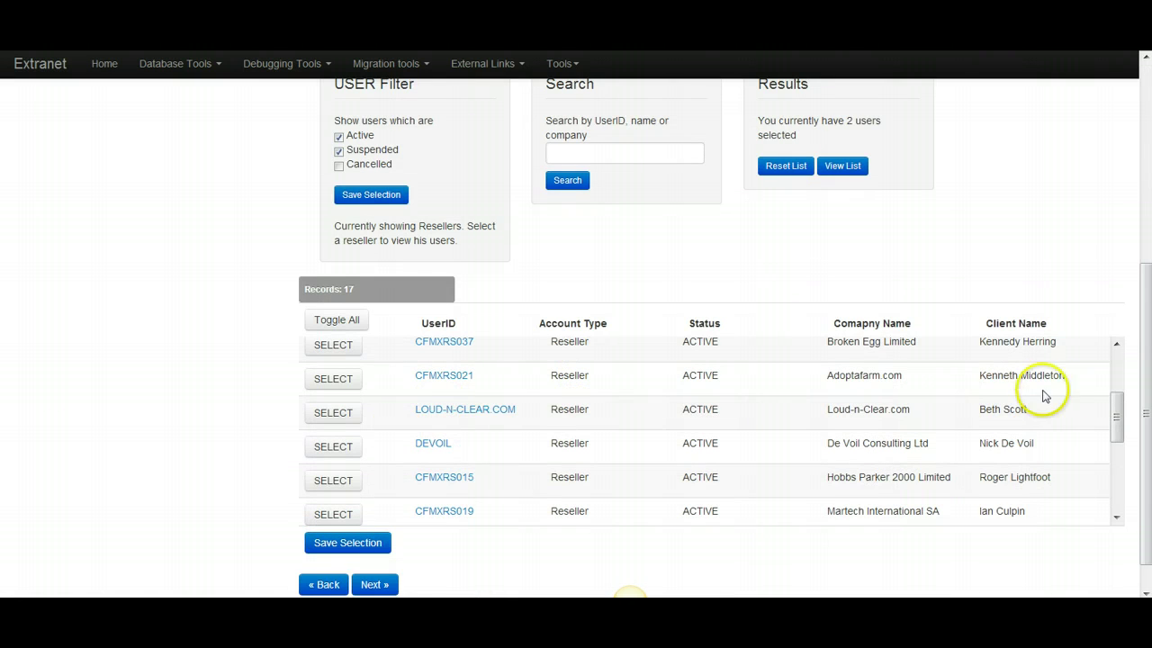
left_click_drag(1119, 406, 1118, 355)
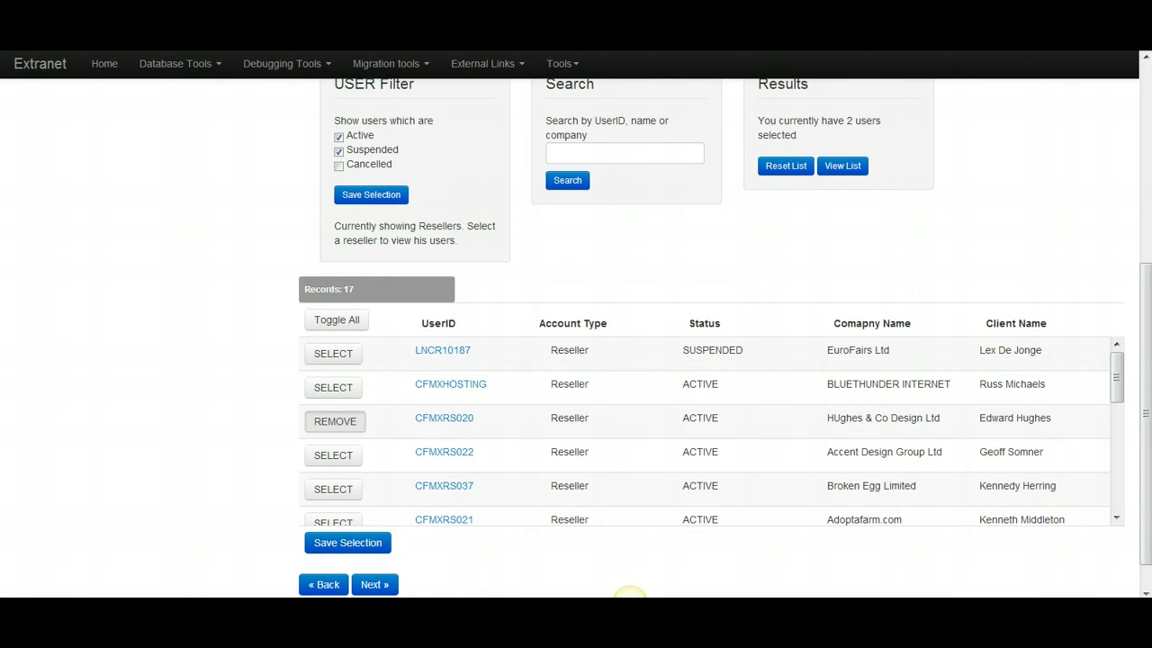
scroll(163, 476, "down", 1)
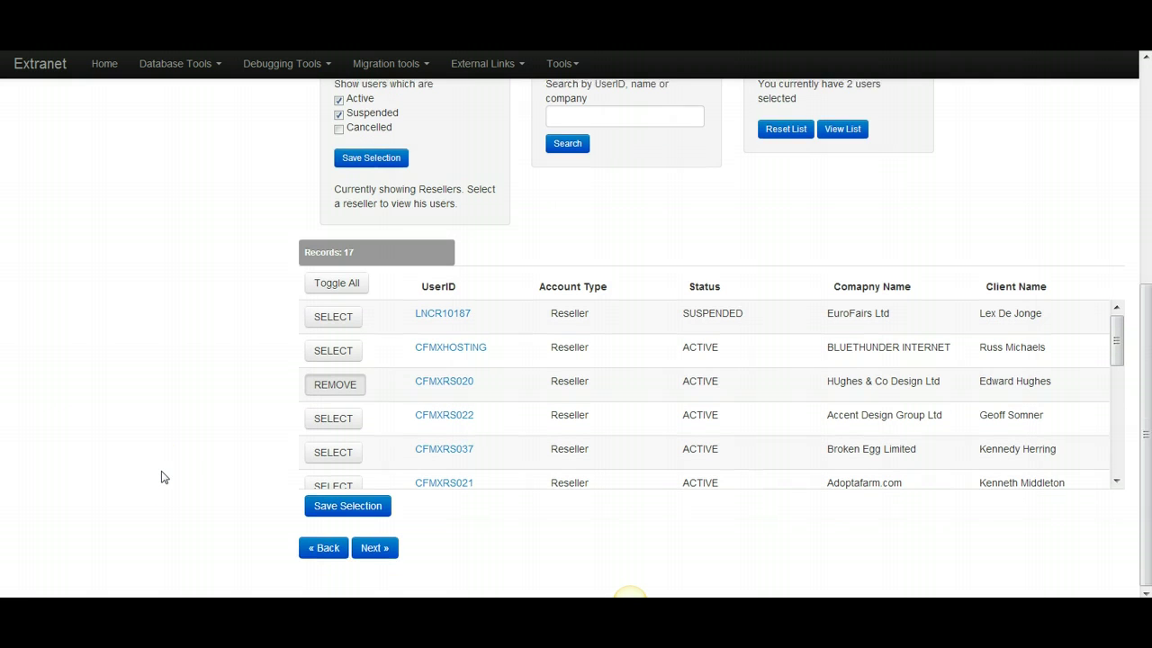
left_click(349, 284)
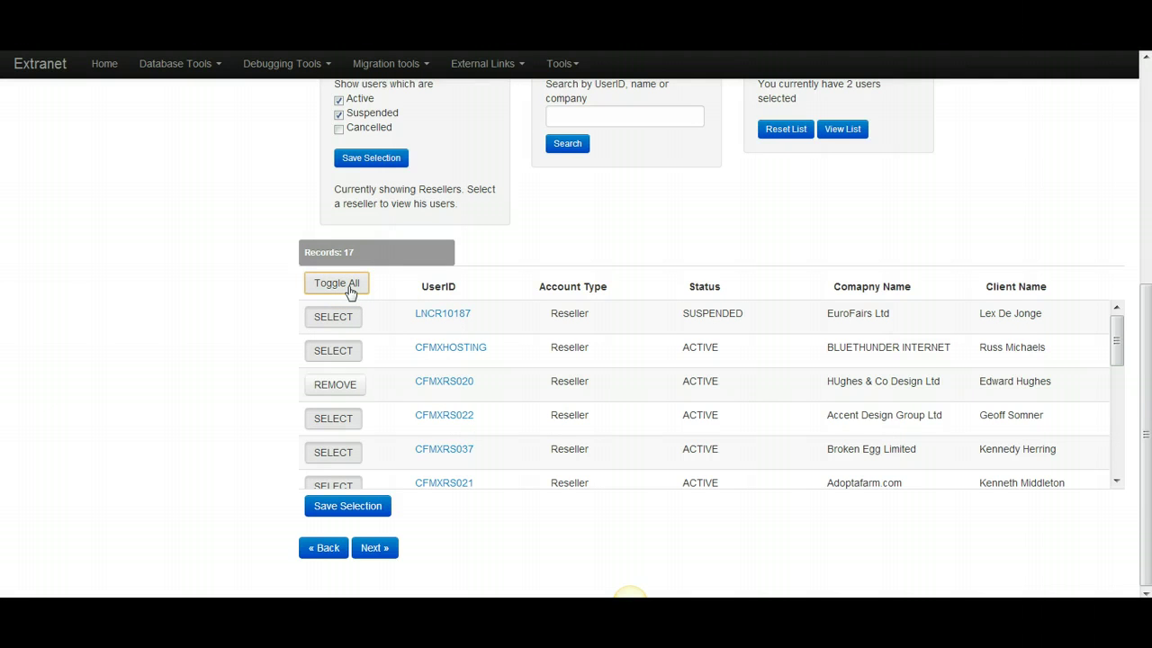
left_click(349, 293)
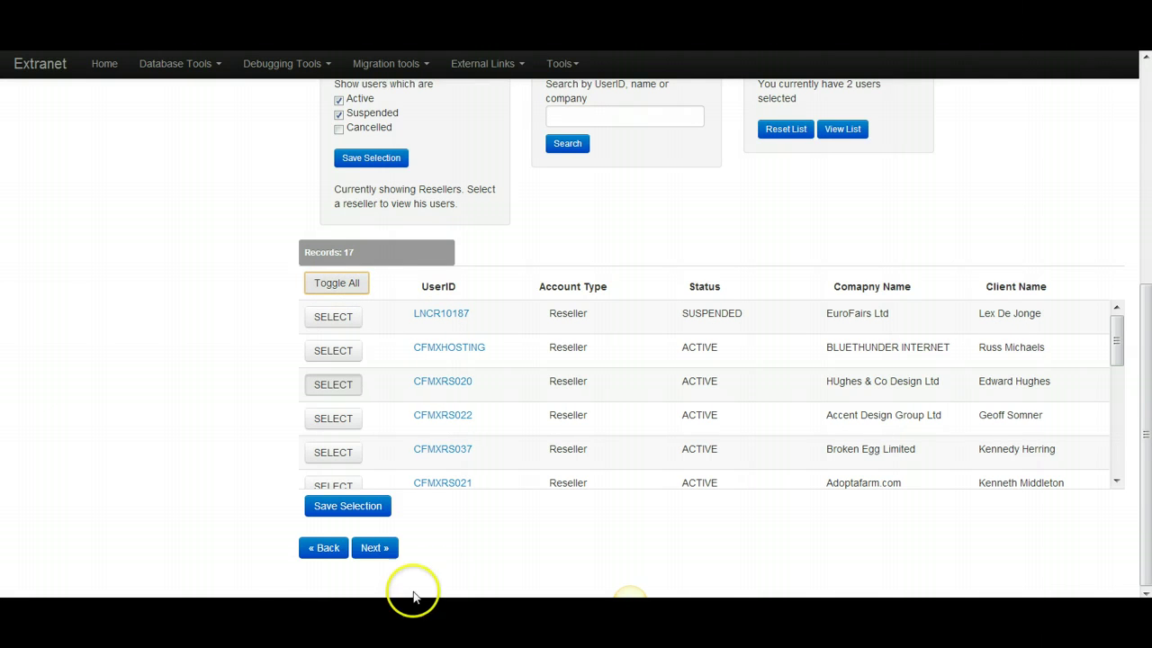
Step: Open the Begin Migration stage and review its import options and the available client groups
left_click(383, 551)
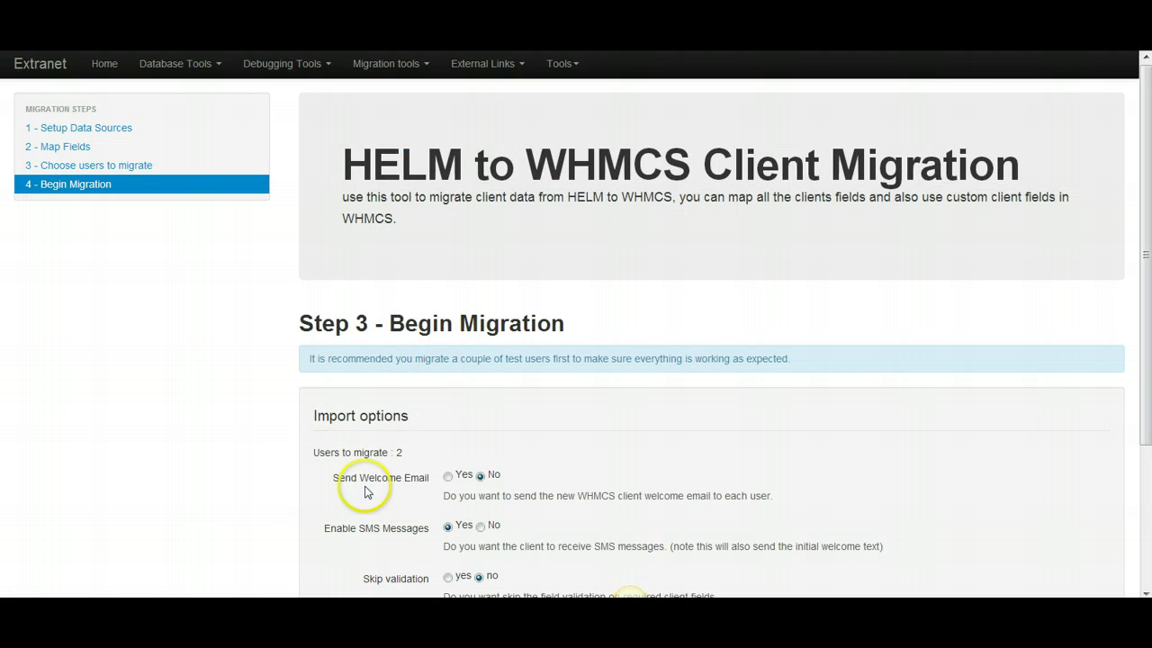
scroll(364, 483, "down", 3)
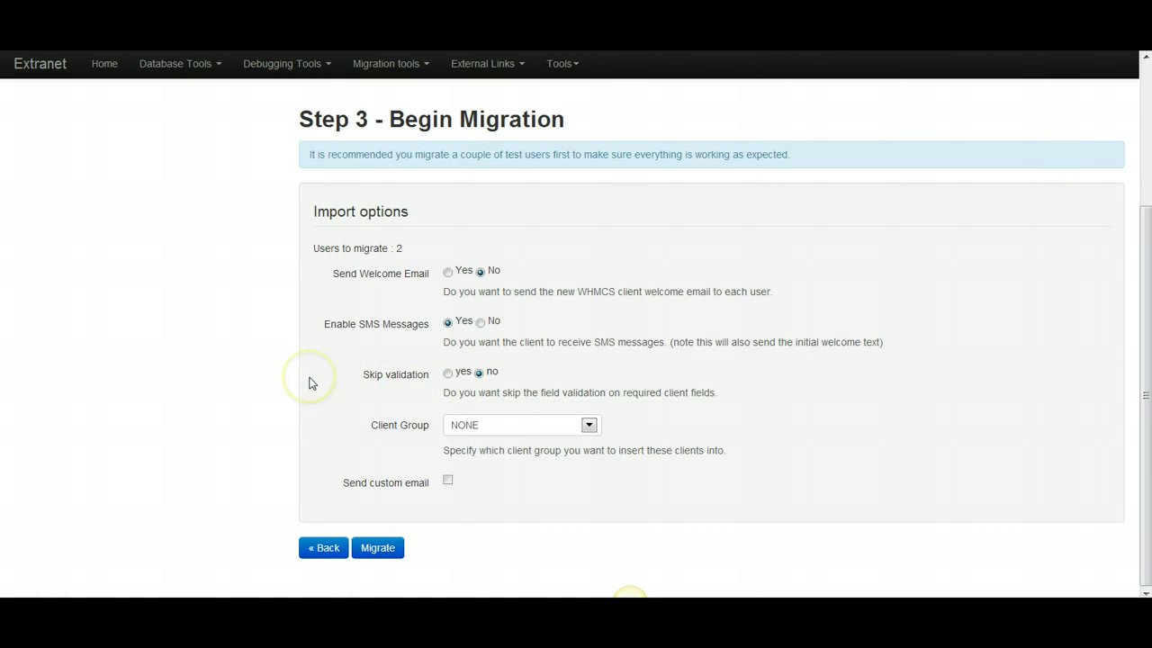
left_click(516, 376)
left_click(591, 424)
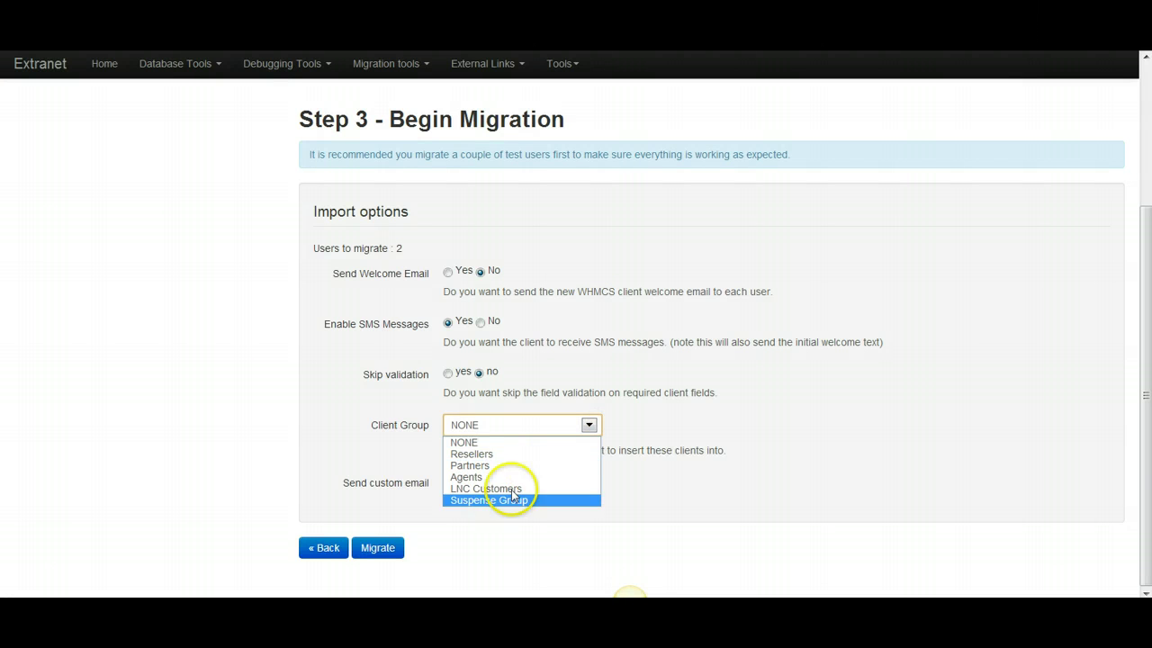
left_click(646, 417)
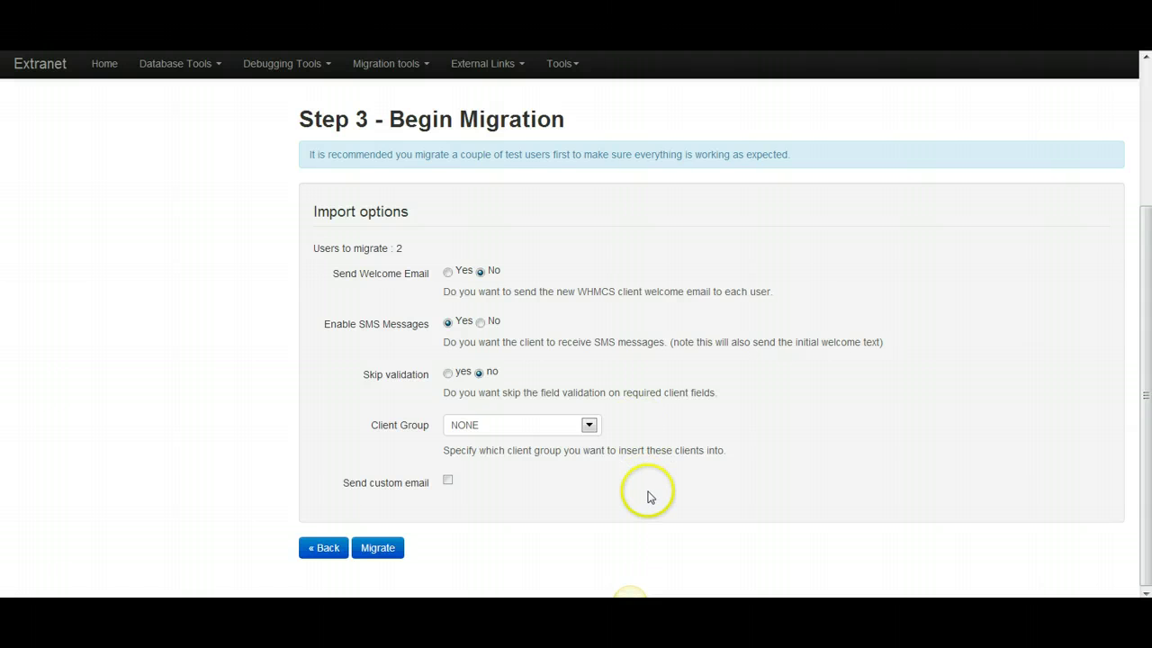
Step: Enable the custom email option to examine its message template and dynamic fields, and disable it again
left_click(448, 480)
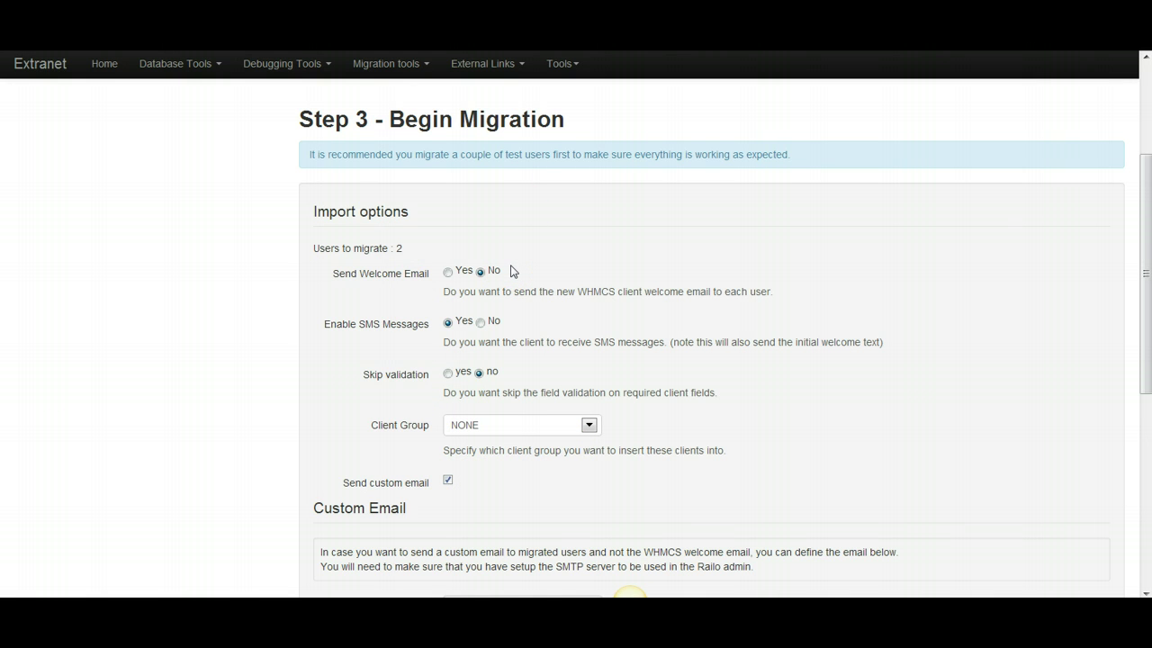
scroll(538, 281, "down", 2)
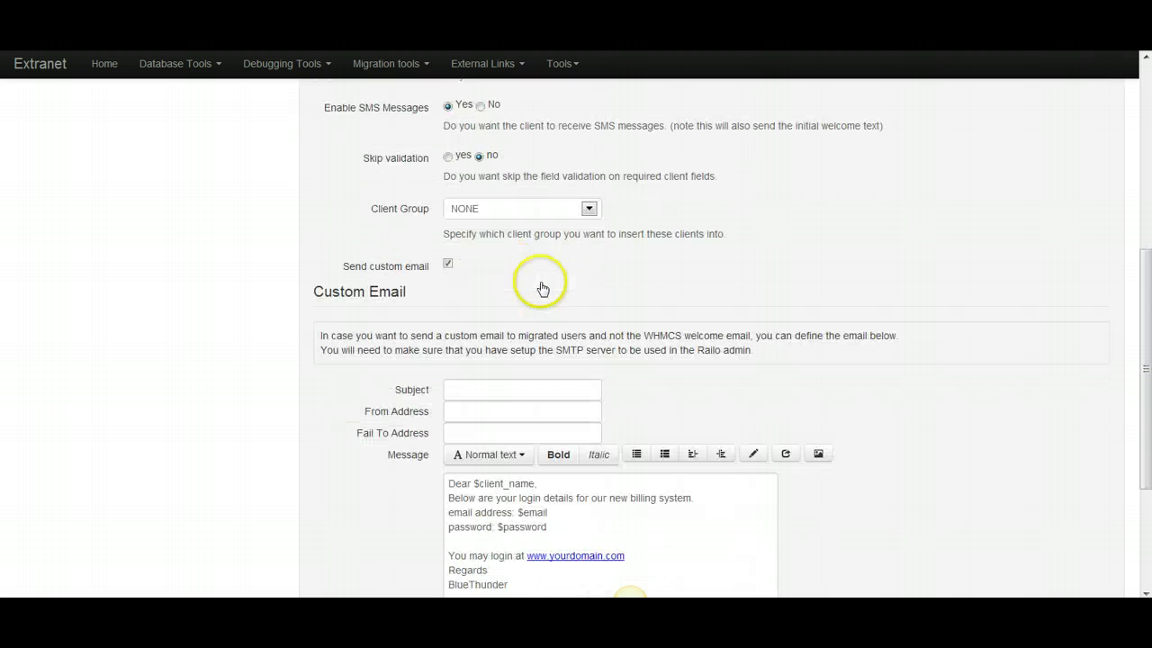
scroll(459, 297, "down", 2)
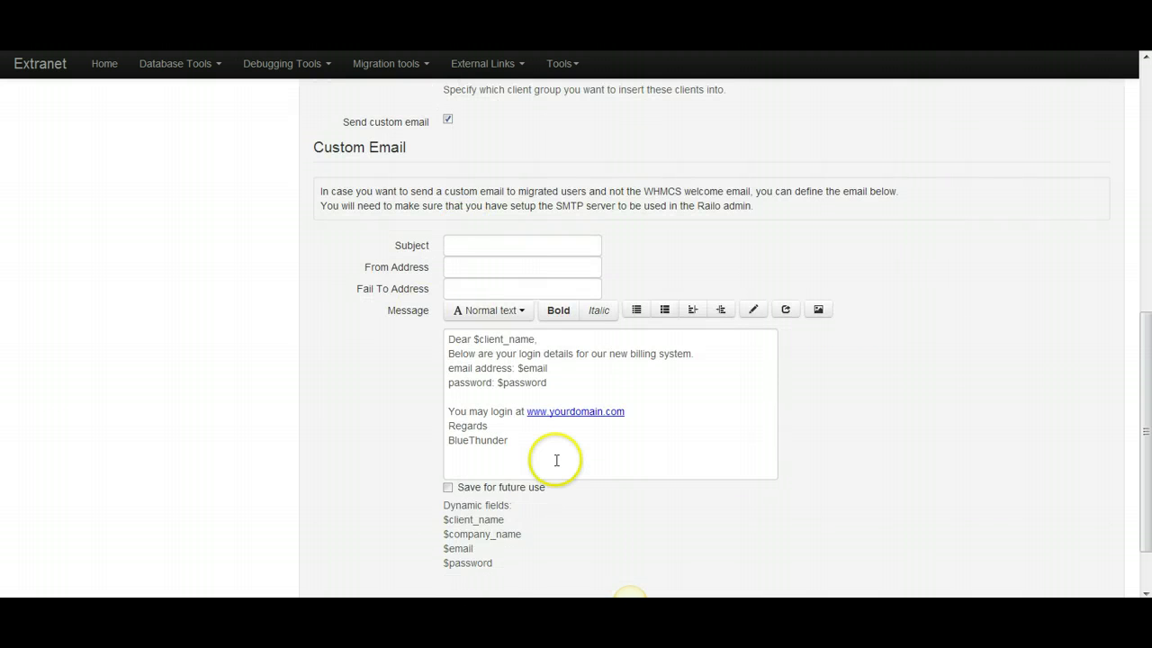
left_click(479, 244)
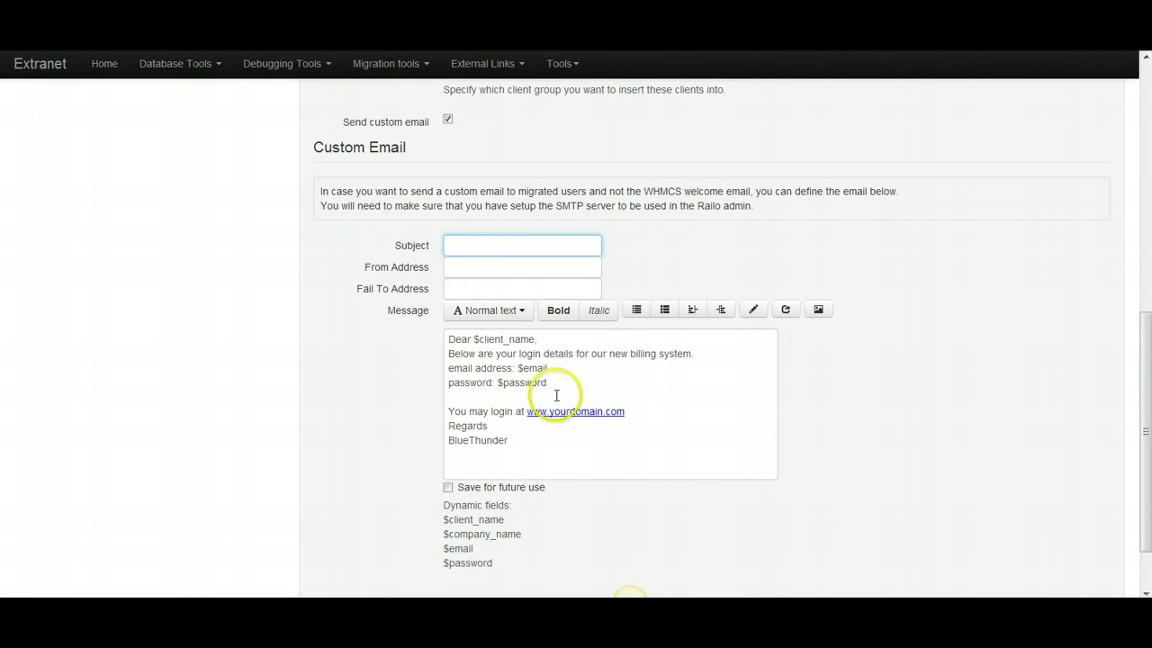
left_click(485, 355)
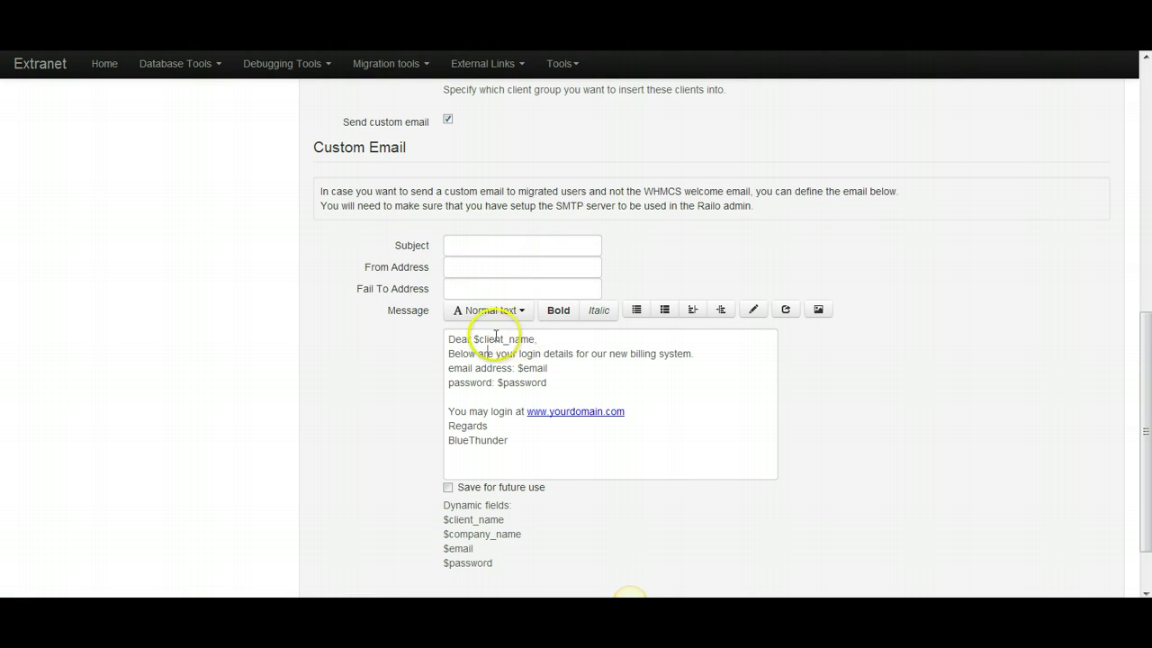
left_click_drag(494, 340, 536, 345)
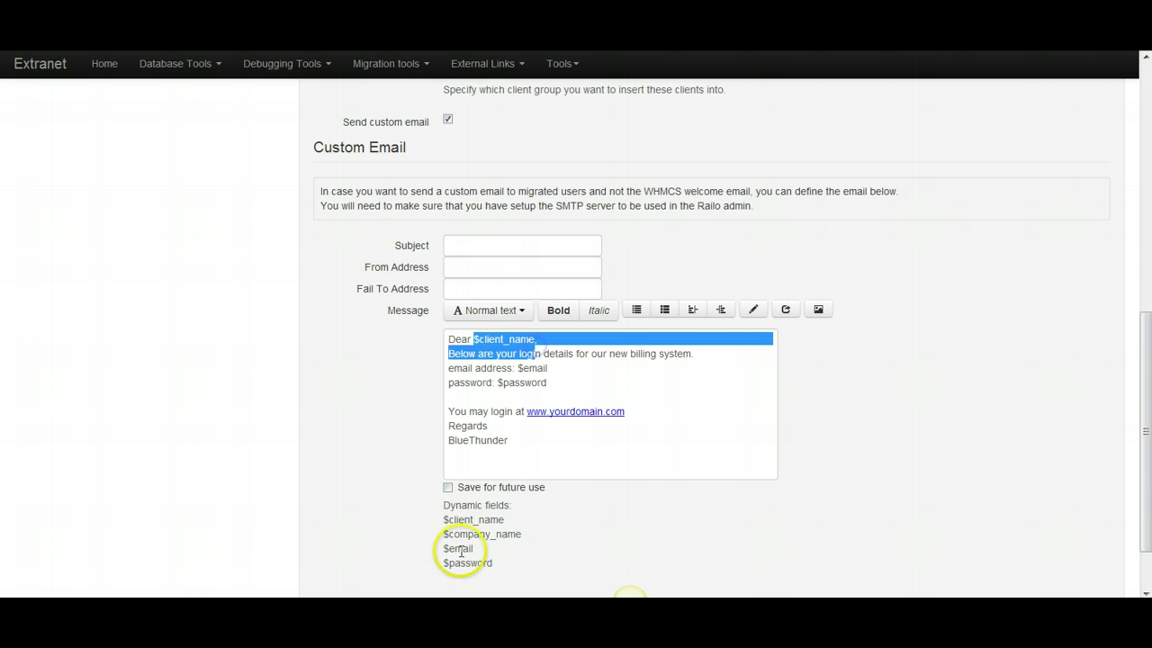
left_click(461, 519)
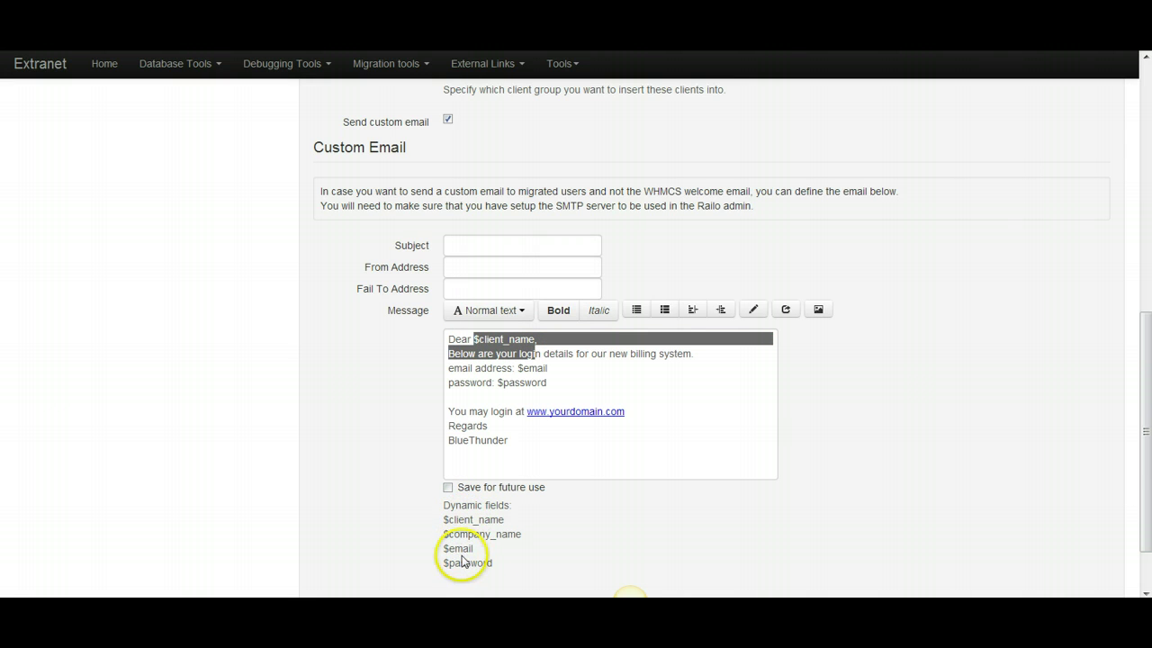
left_click(561, 368)
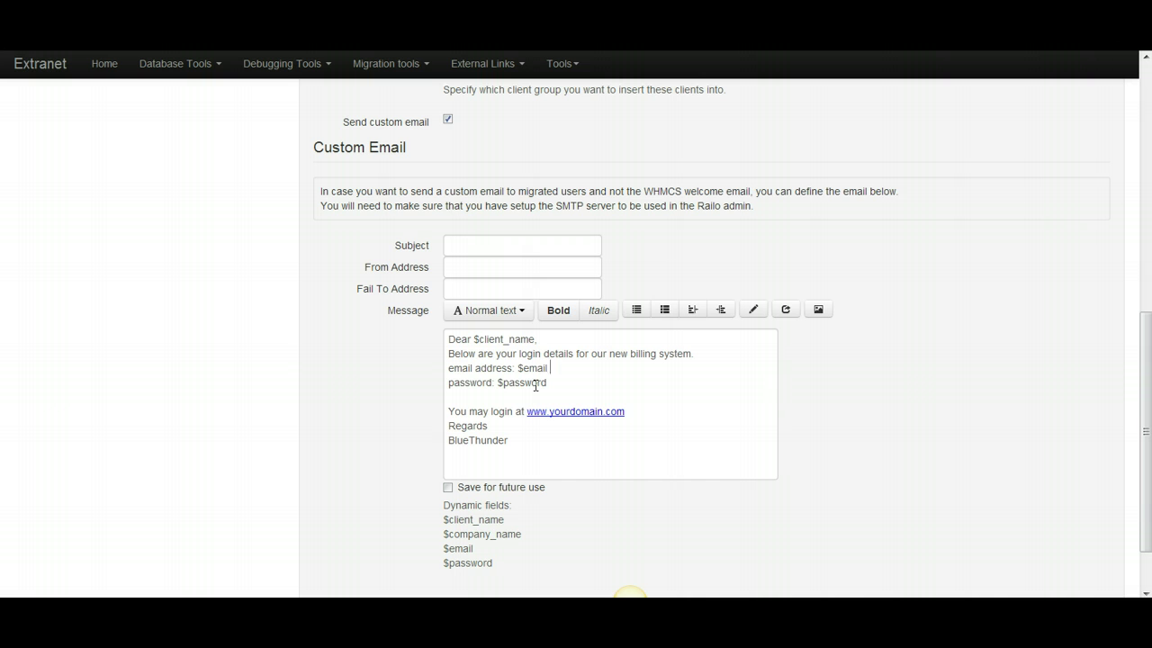
scroll(270, 447, "down", 2)
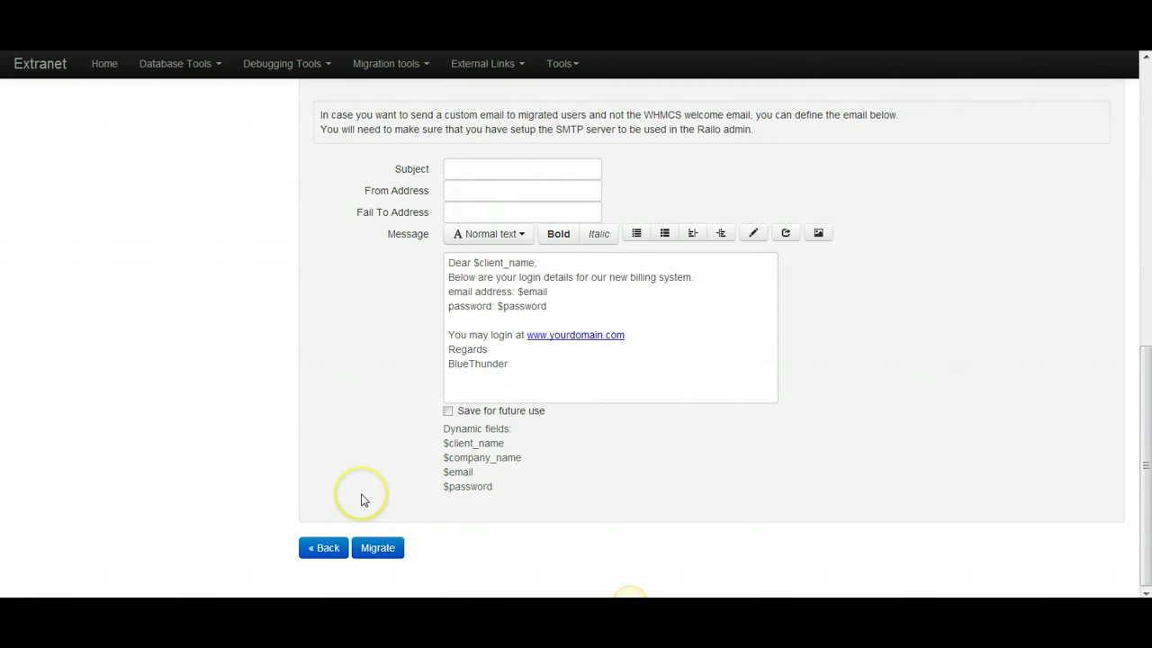
scroll(363, 500, "up", 3)
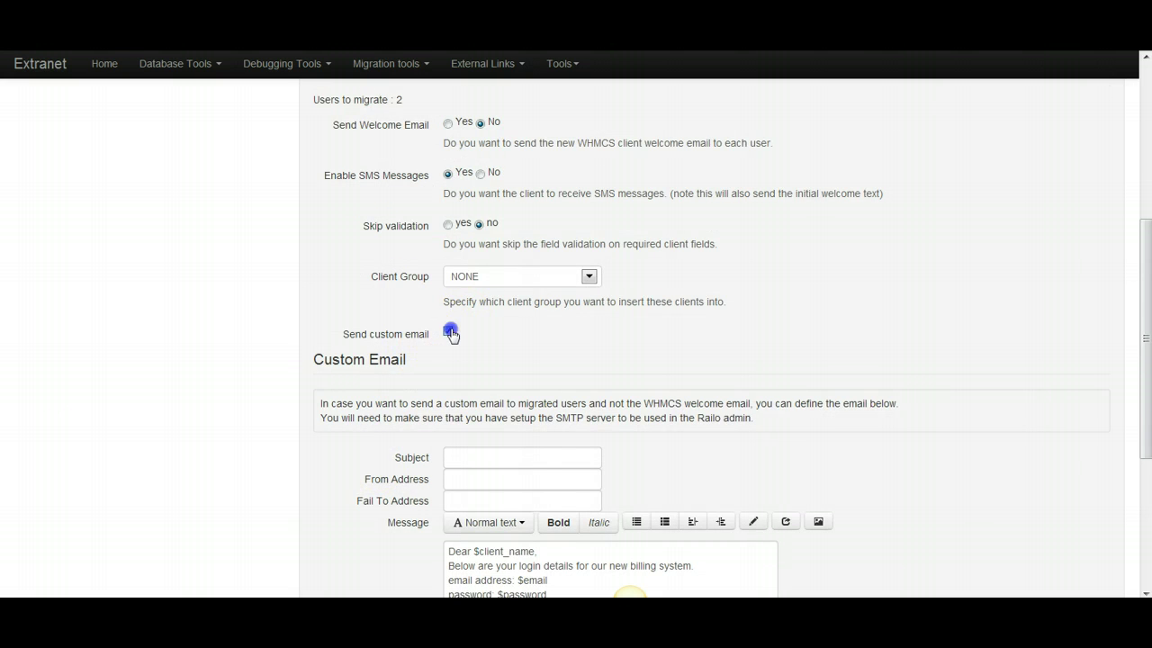
left_click(450, 334)
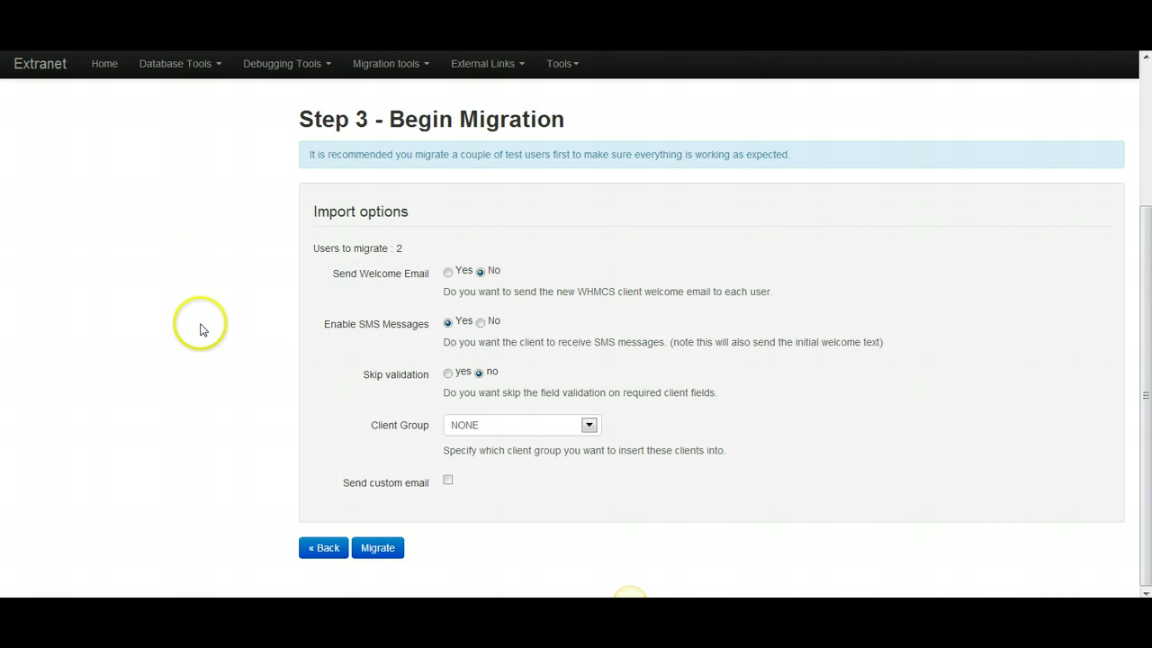
Step: Return to choosing users and view the list of users and resellers currently selected for migration
left_click(324, 548)
scroll(718, 306, "down", 3)
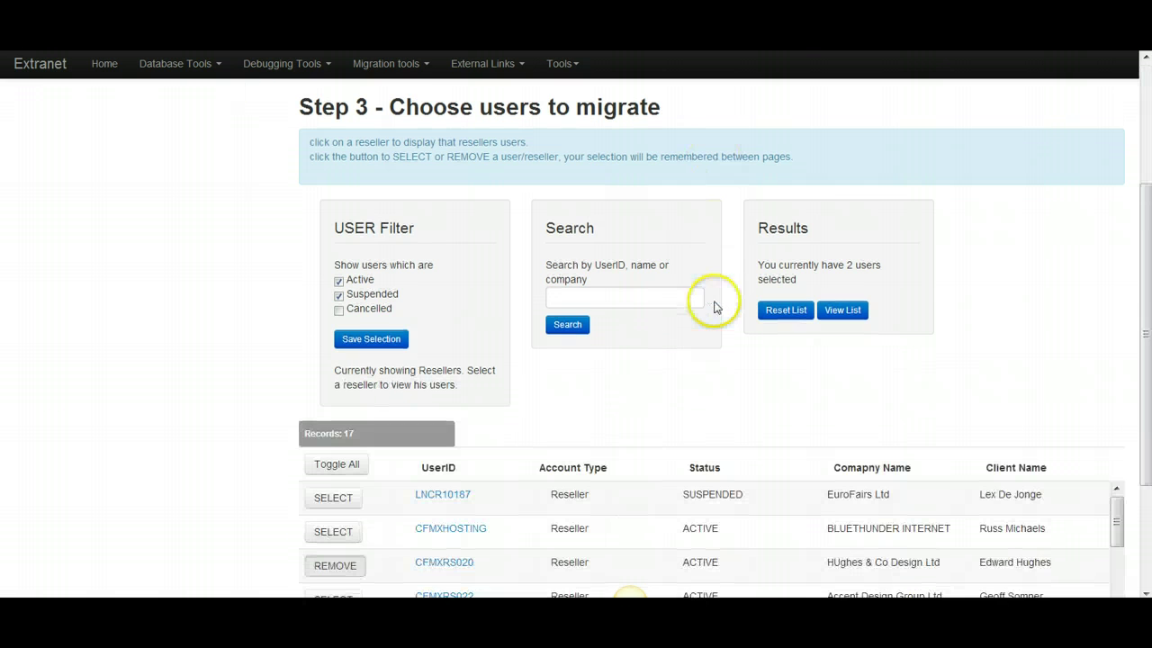
left_click(746, 393)
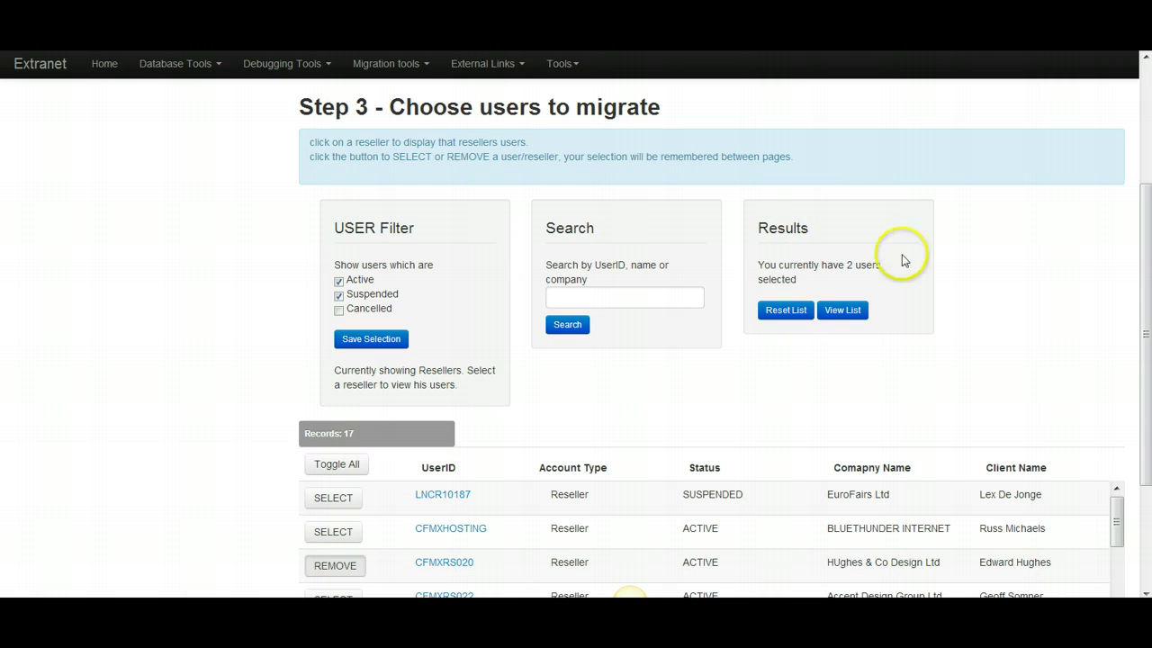
left_click(844, 312)
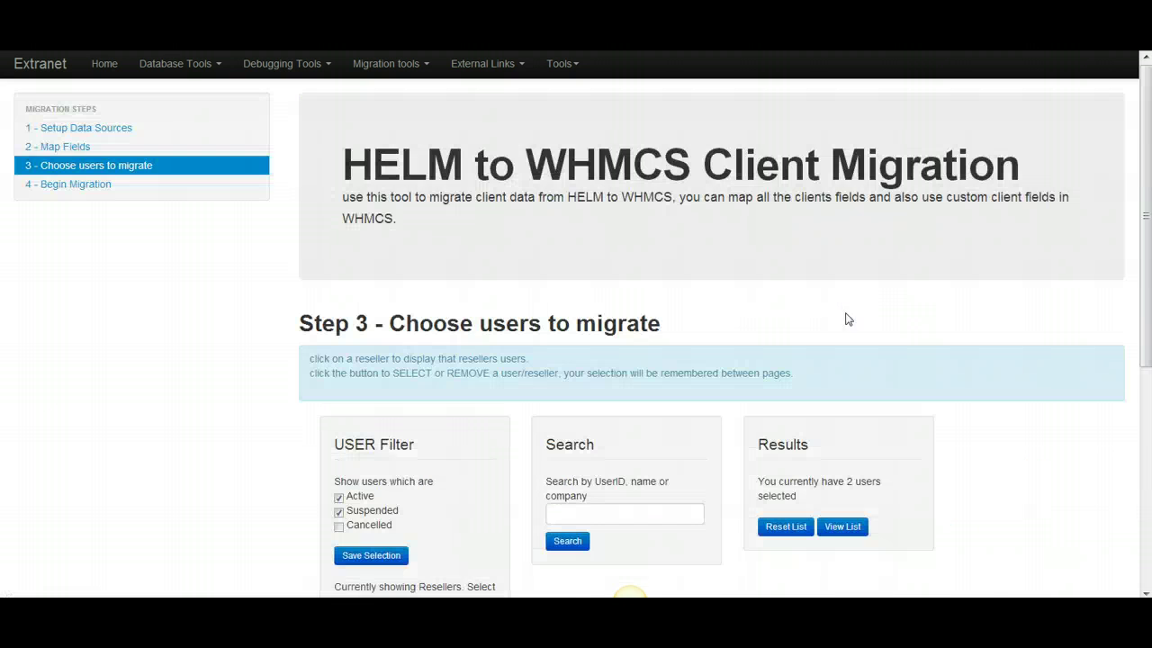
scroll(843, 318, "down", 5)
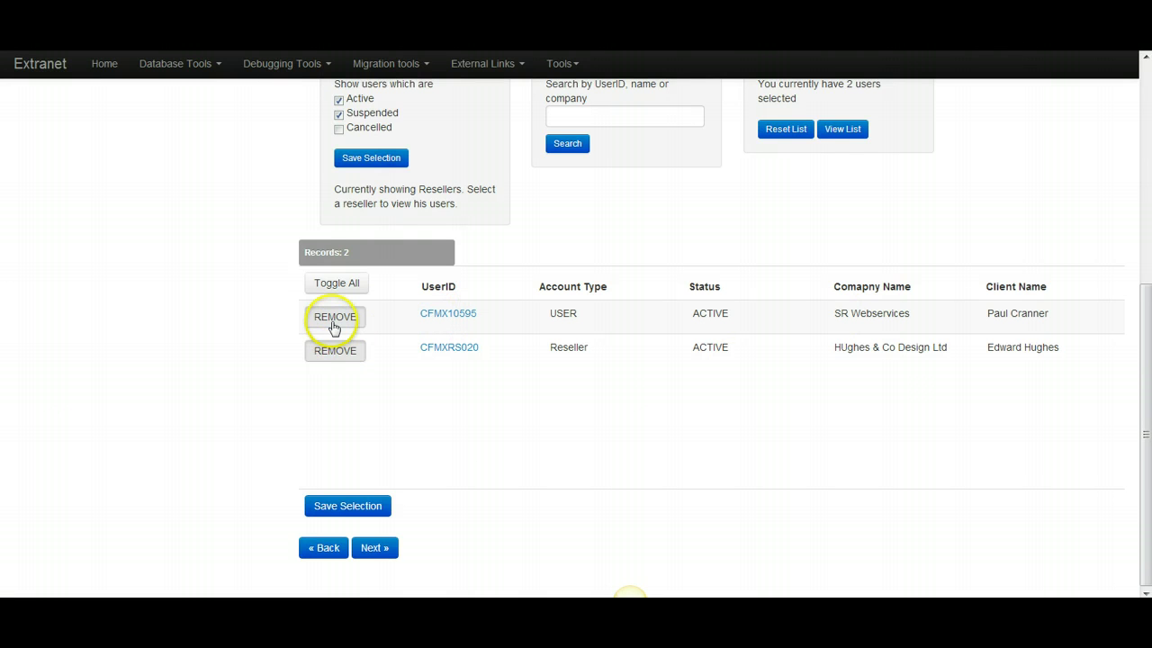
scroll(489, 336, "up", 3)
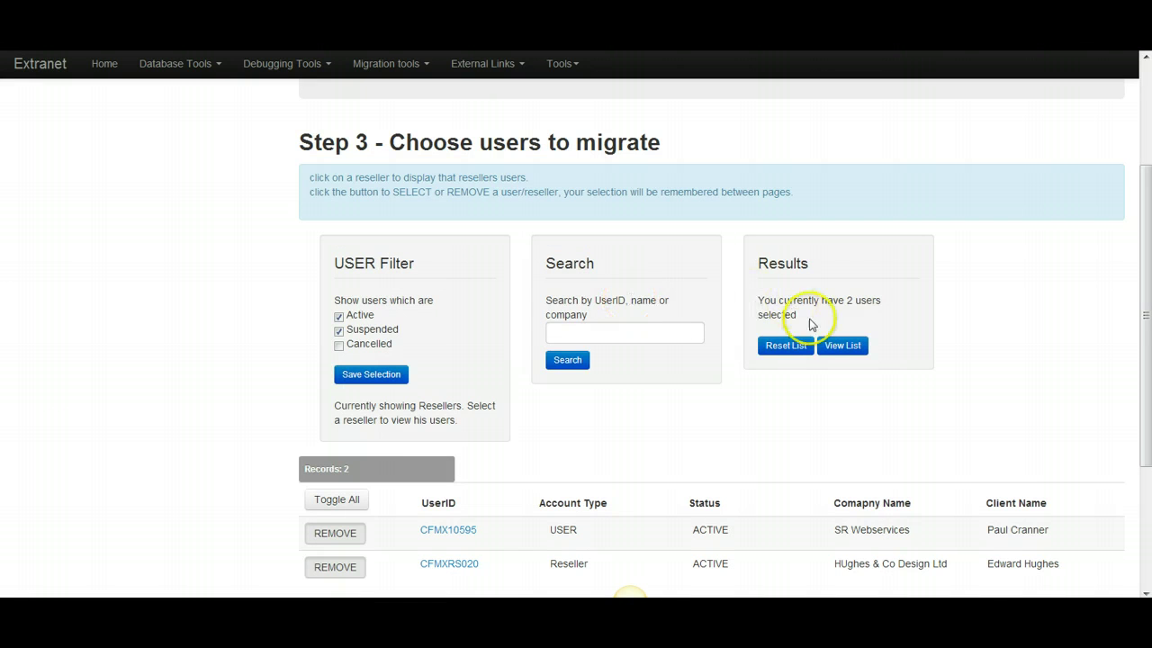
Step: Reset the list of users selected for migration and search the resellers by the client's surname
left_click(786, 346)
scroll(791, 349, "down", 4)
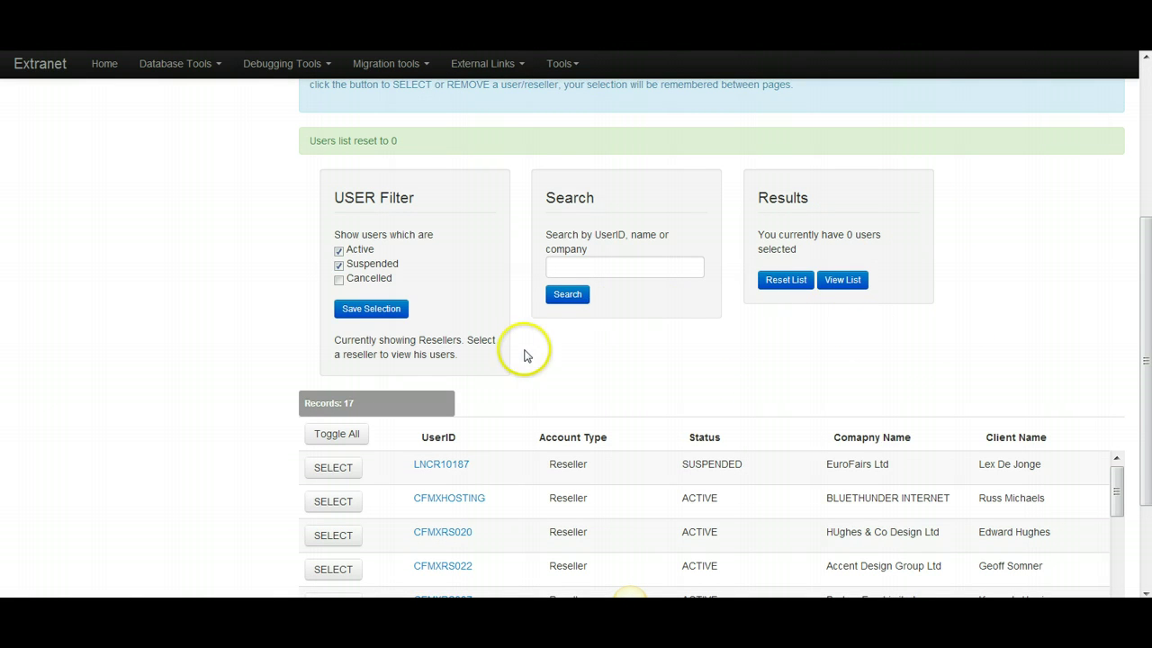
scroll(527, 355, "down", 1)
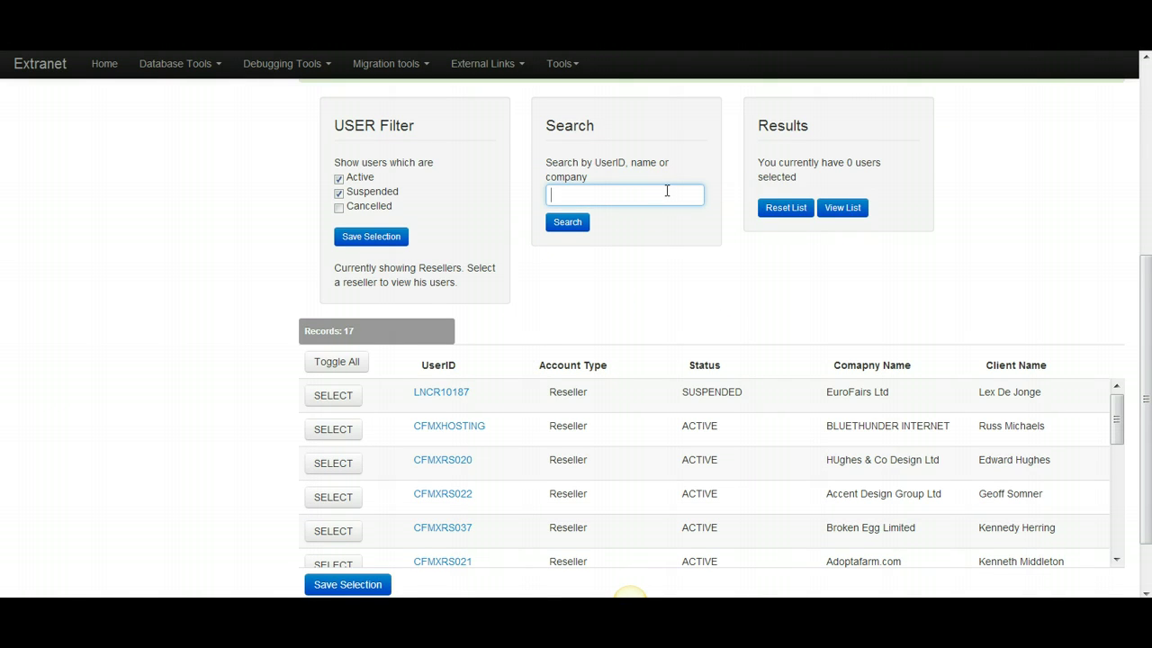
type("mich")
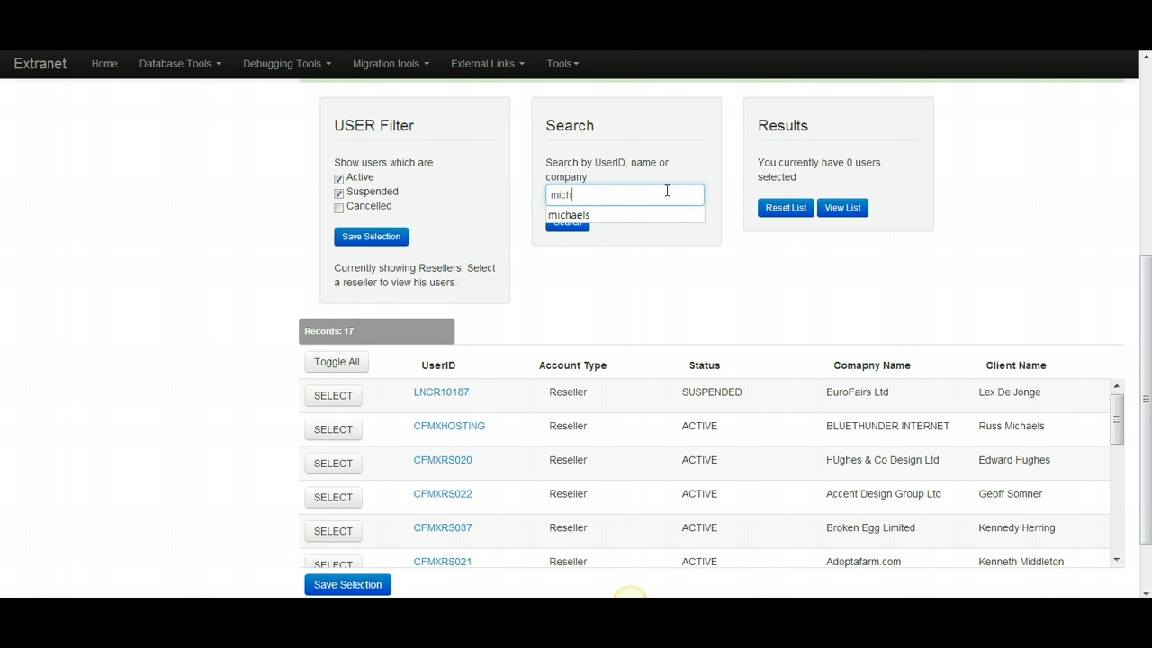
type("aels")
left_click(566, 224)
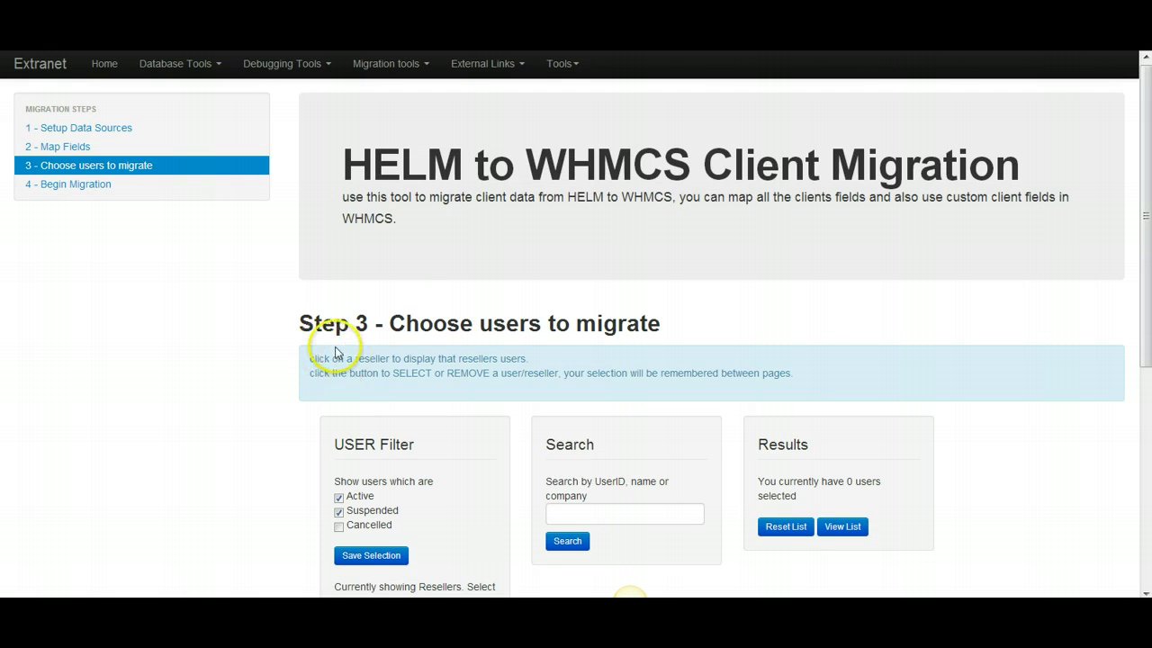
scroll(334, 351, "down", 4)
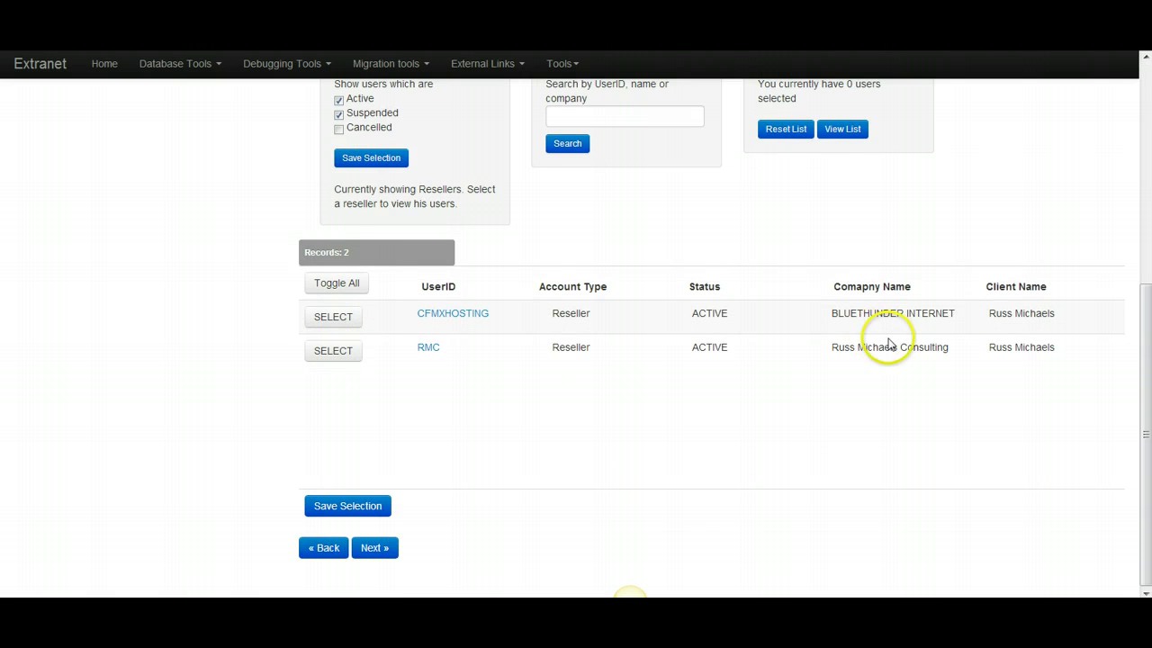
Step: Select the RMC reseller for migration and save the selection
left_click(335, 353)
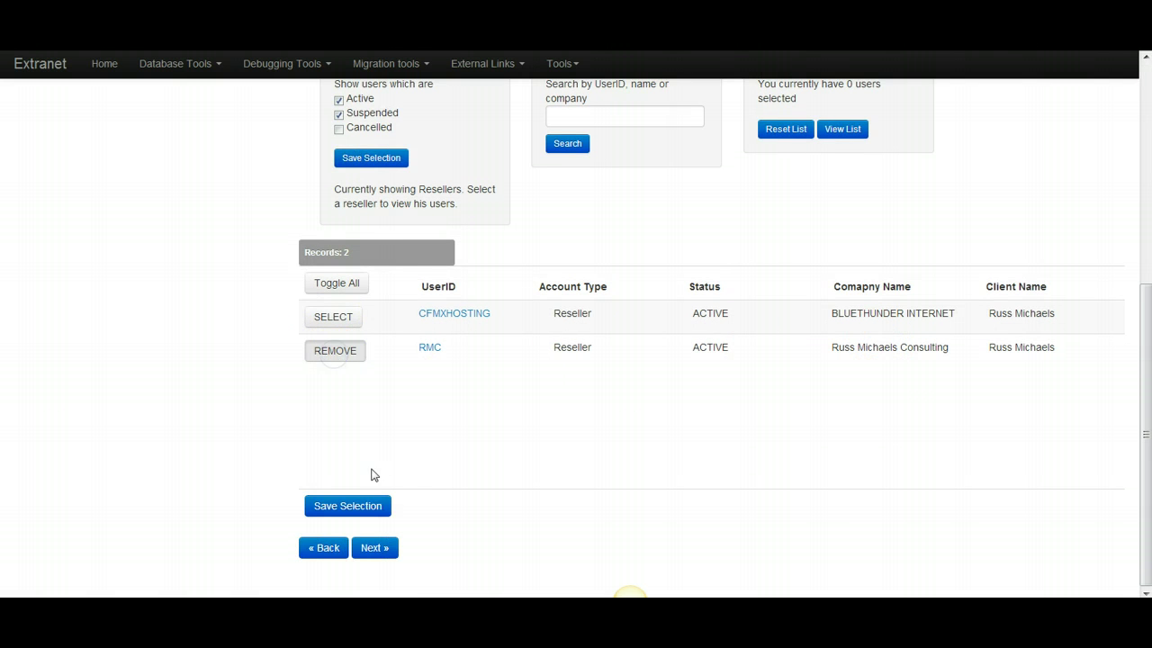
left_click(372, 505)
scroll(558, 412, "down", 4)
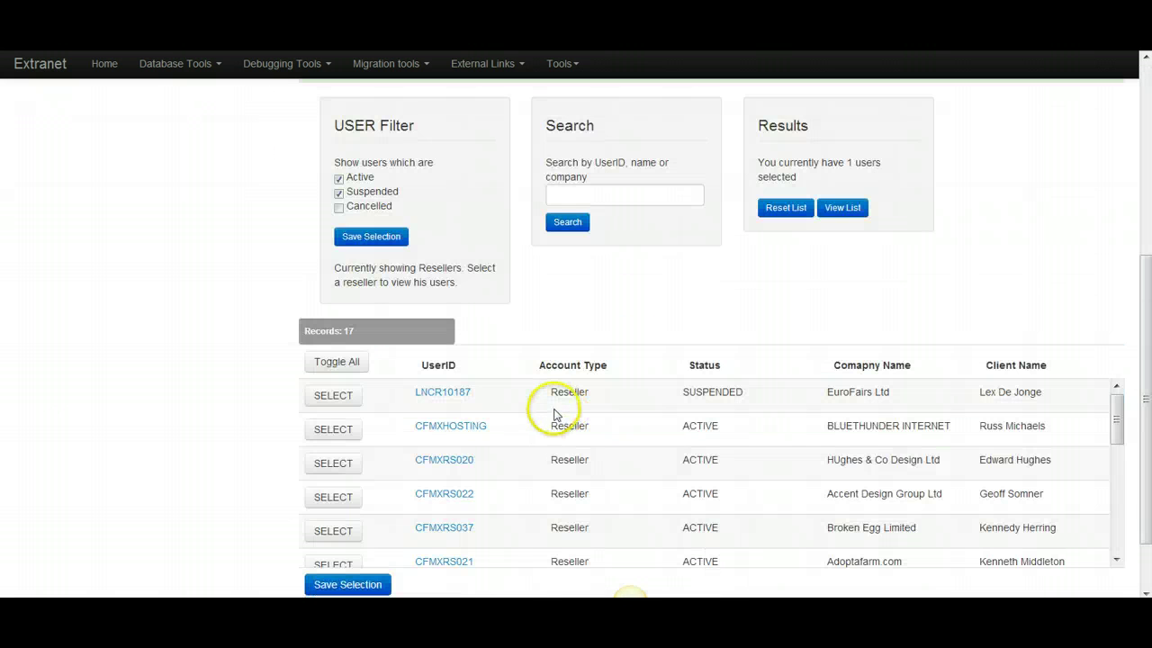
Step: Proceed to the Begin Migration import options and set Enable SMS Messages to No
scroll(502, 407, "down", 4)
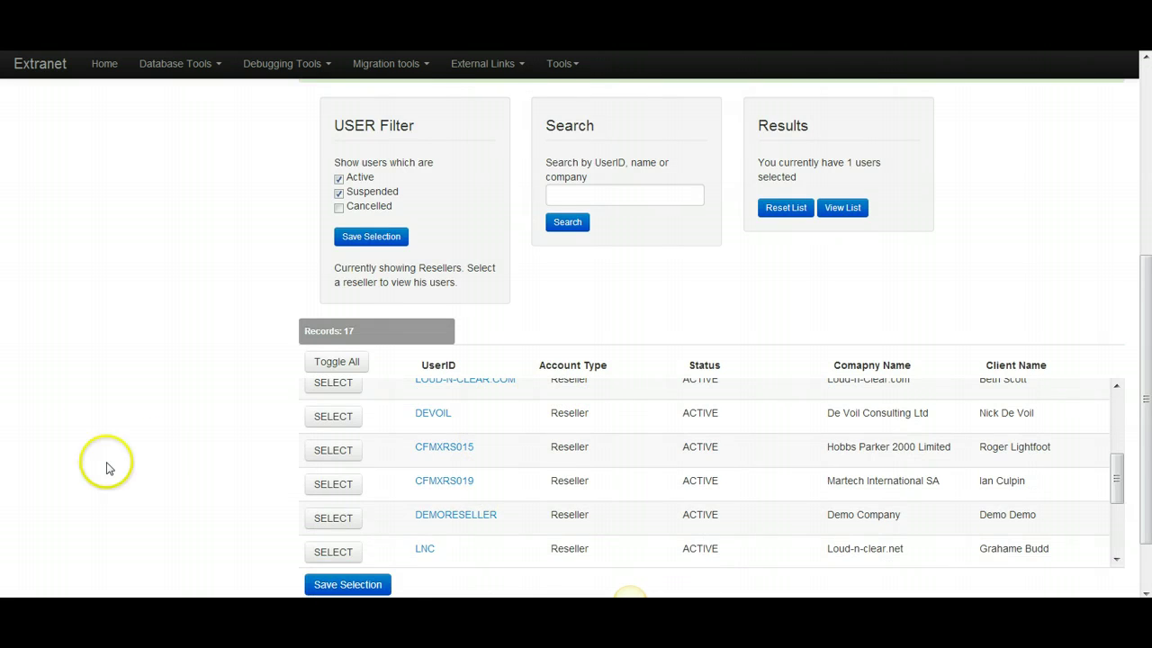
scroll(170, 411, "down", 1)
left_click(374, 547)
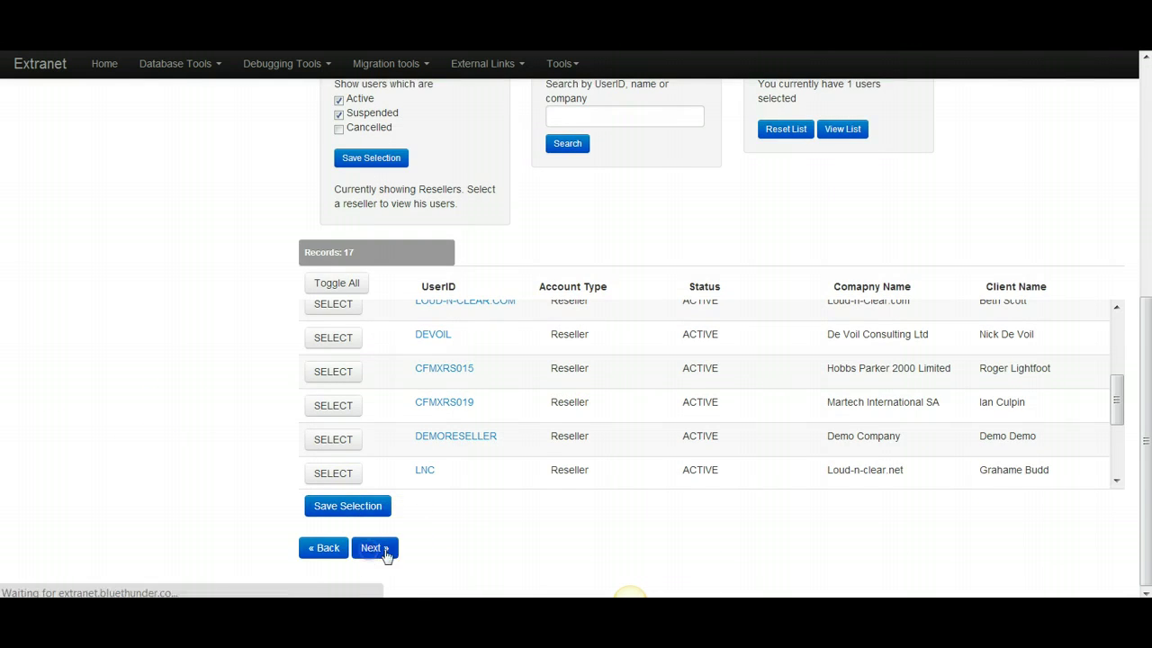
scroll(324, 360, "down", 2)
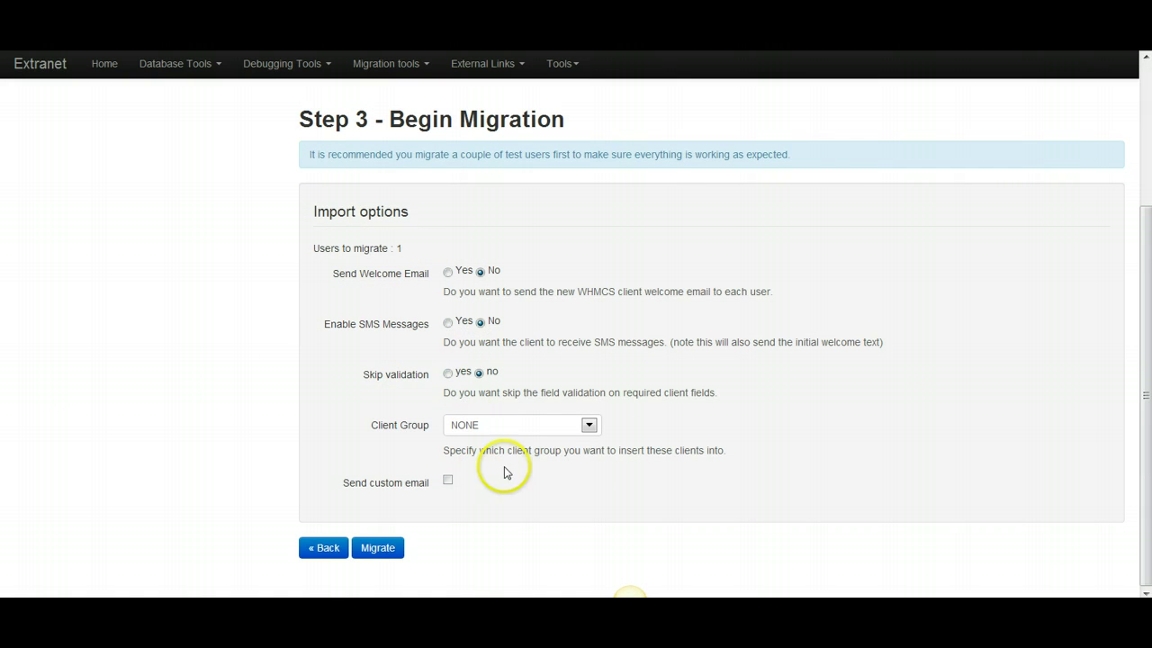
Step: Try to migrate the selected reseller and examine the status and error details in the migration results
left_click(380, 550)
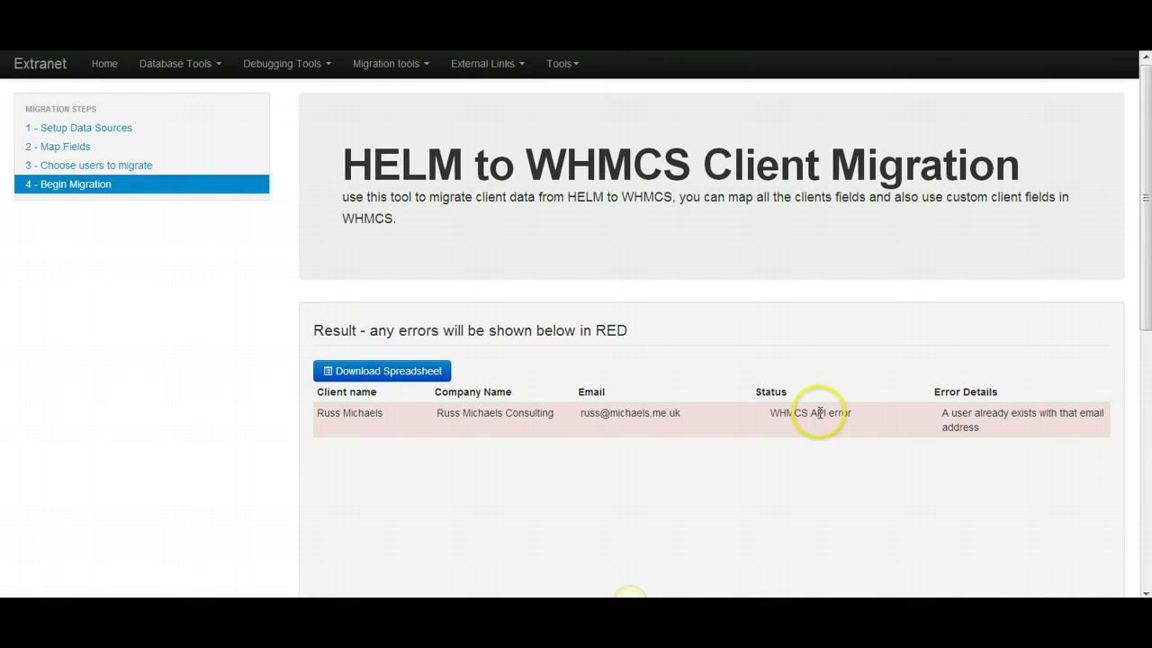
scroll(607, 445, "down", 1)
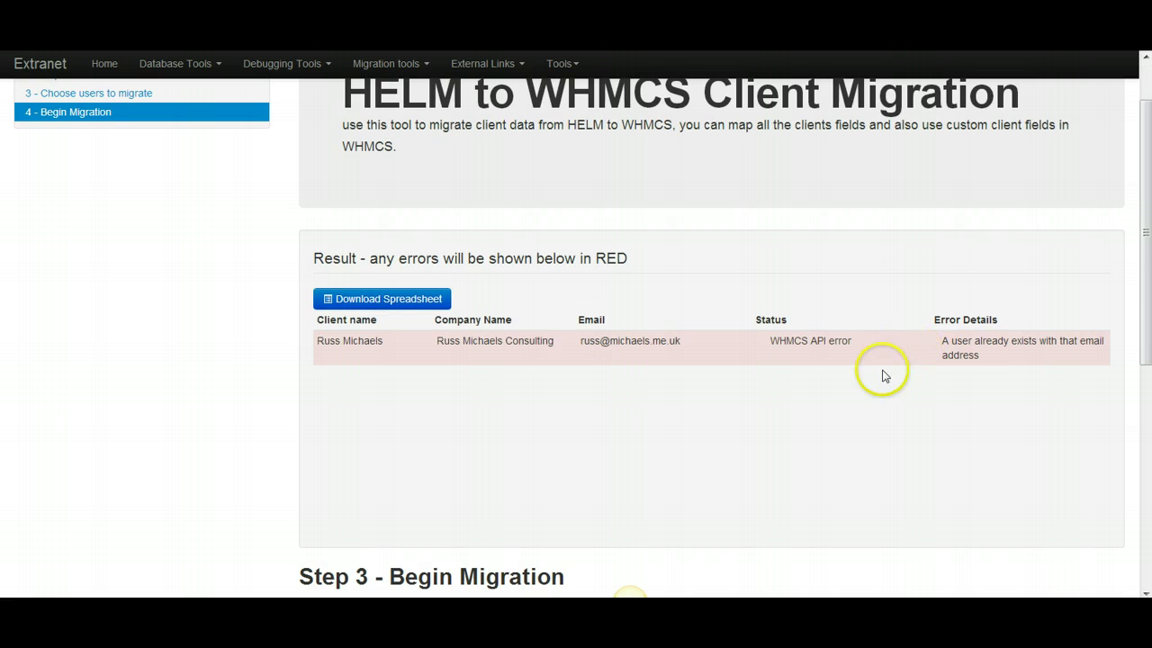
scroll(879, 381, "down", 4)
scroll(879, 381, "up", 4)
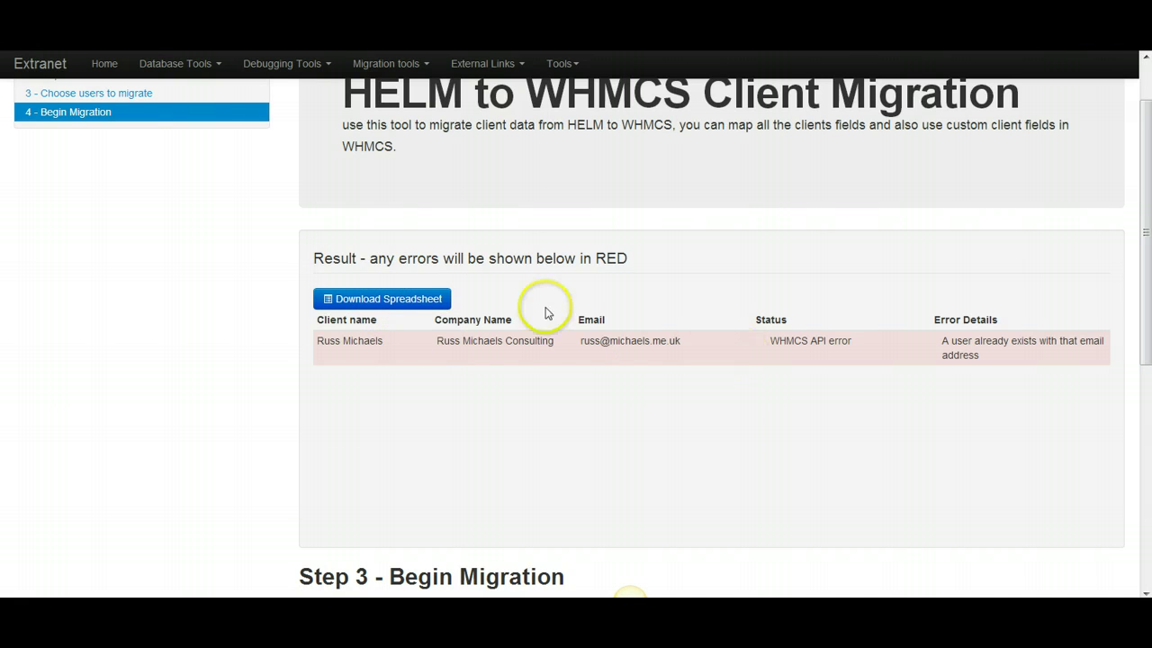
Step: Open the save dialog for the migration results spreadsheet results.xls and cancel the download
left_click(401, 300)
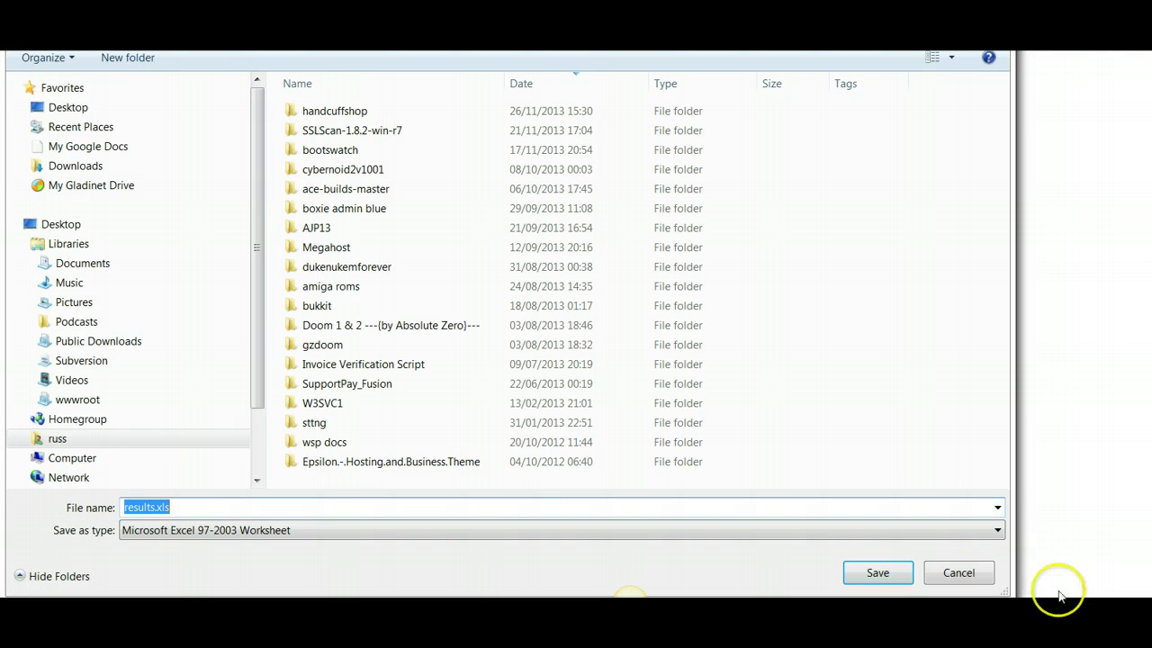
left_click(971, 572)
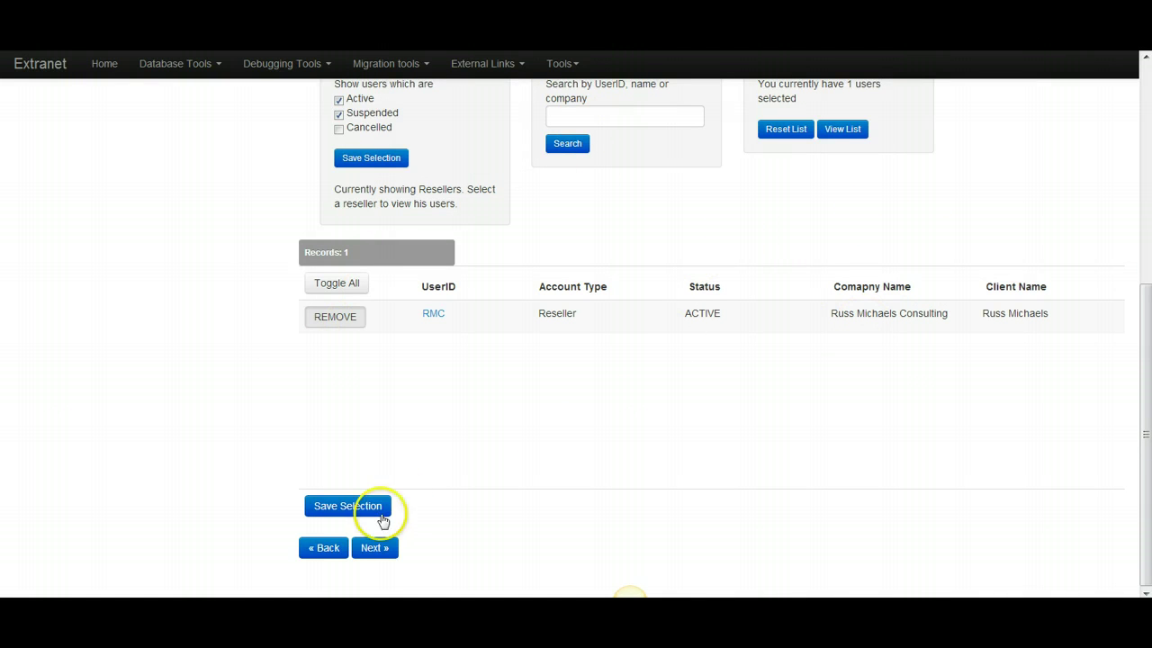
Step: Proceed from the user selection to the Begin Migration import options and migrate the selected reseller
left_click(374, 548)
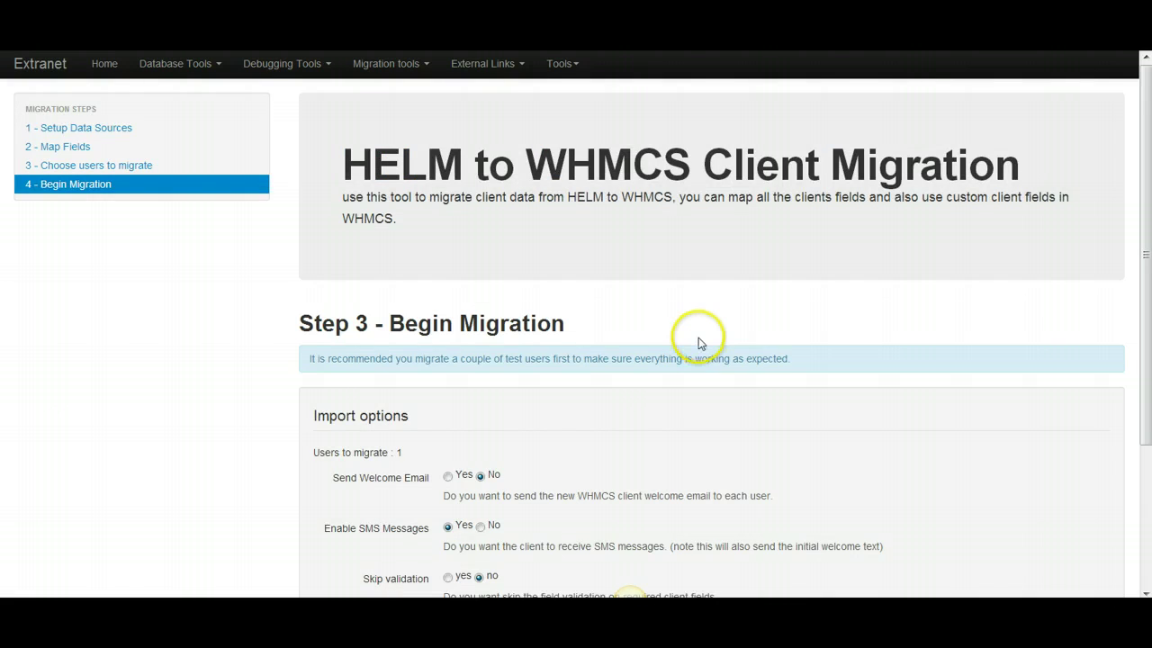
scroll(696, 340, "down", 3)
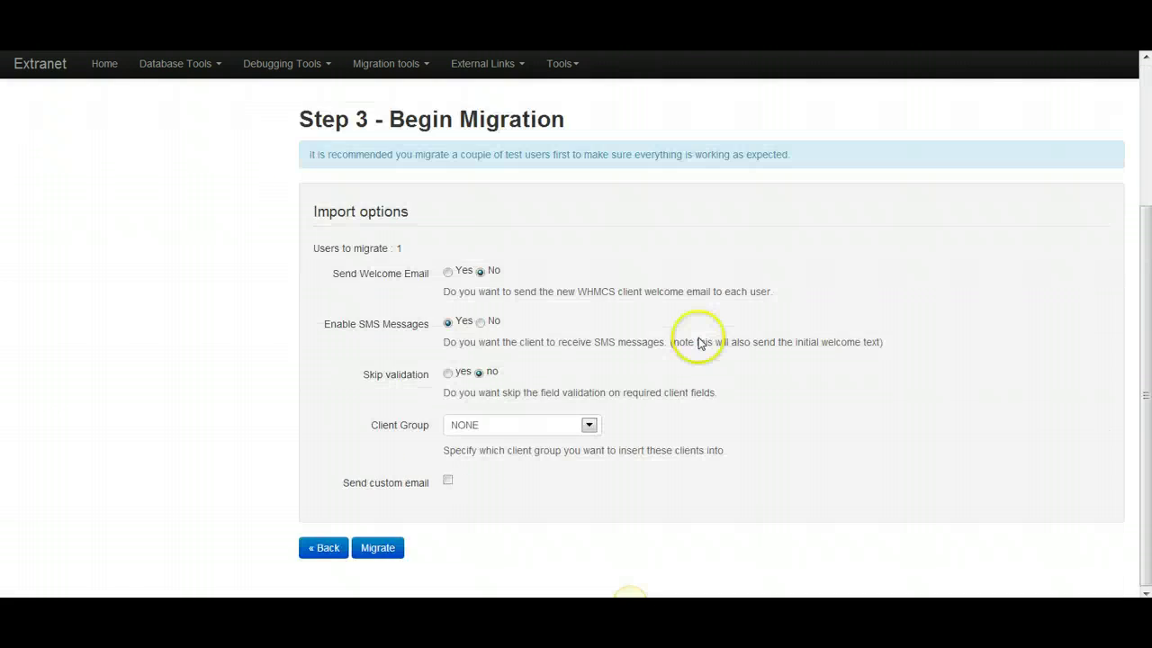
left_click(378, 551)
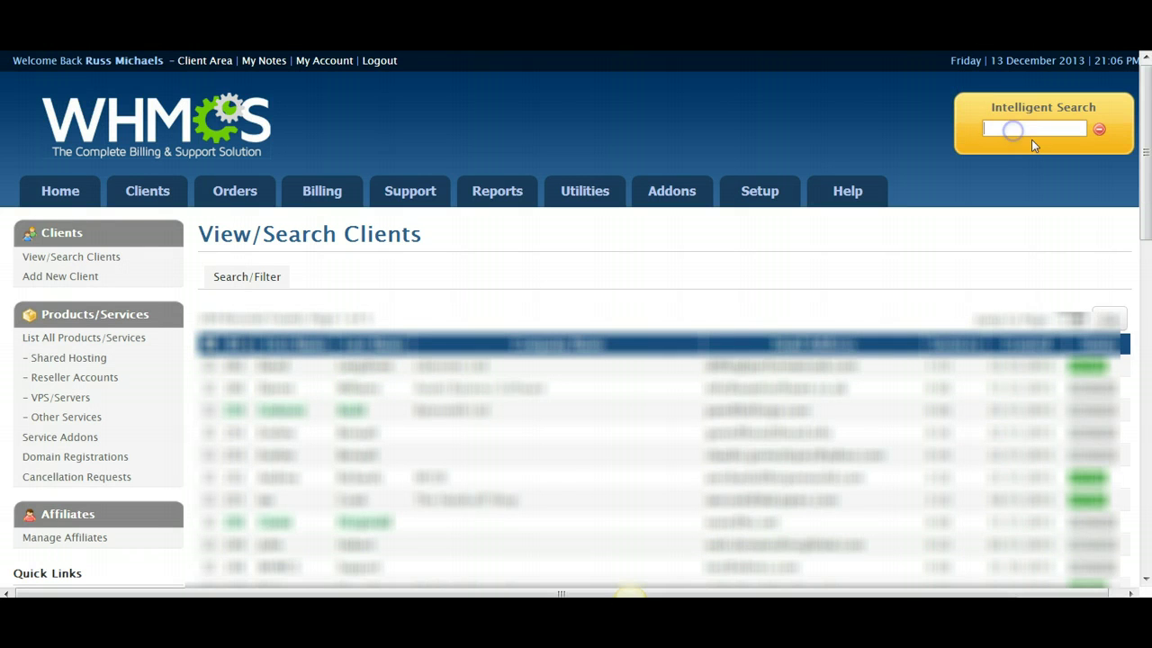
Step: Switch to WHMCS, search for the client's surname and open the profile of the client with the consulting company
type("michaels")
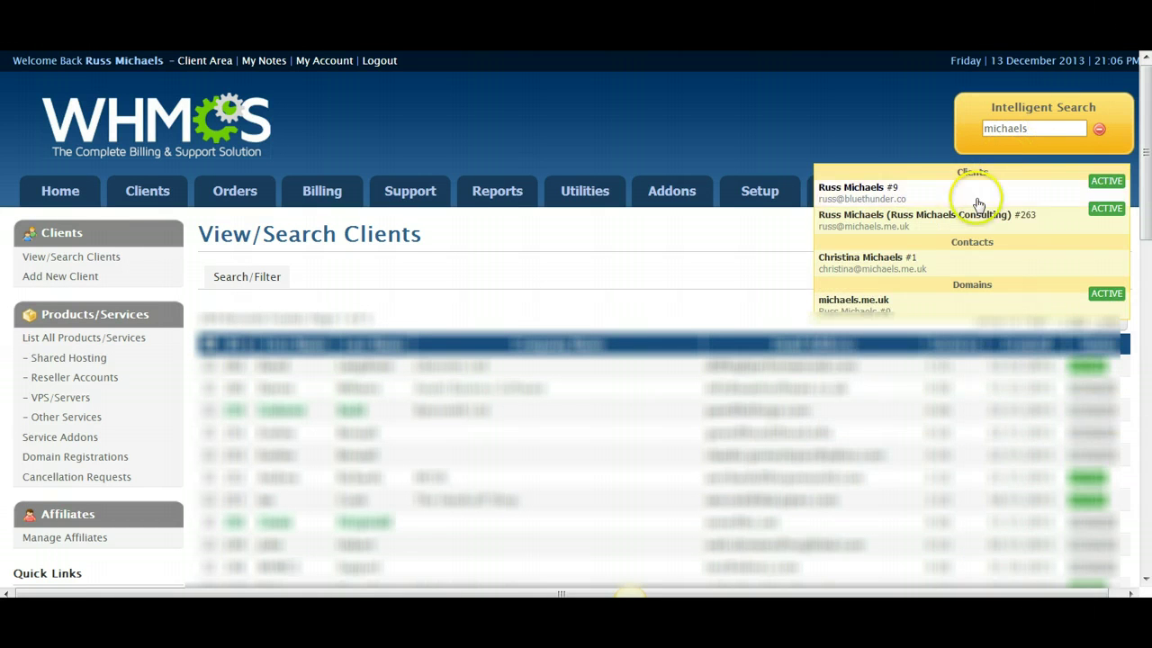
left_click(936, 228)
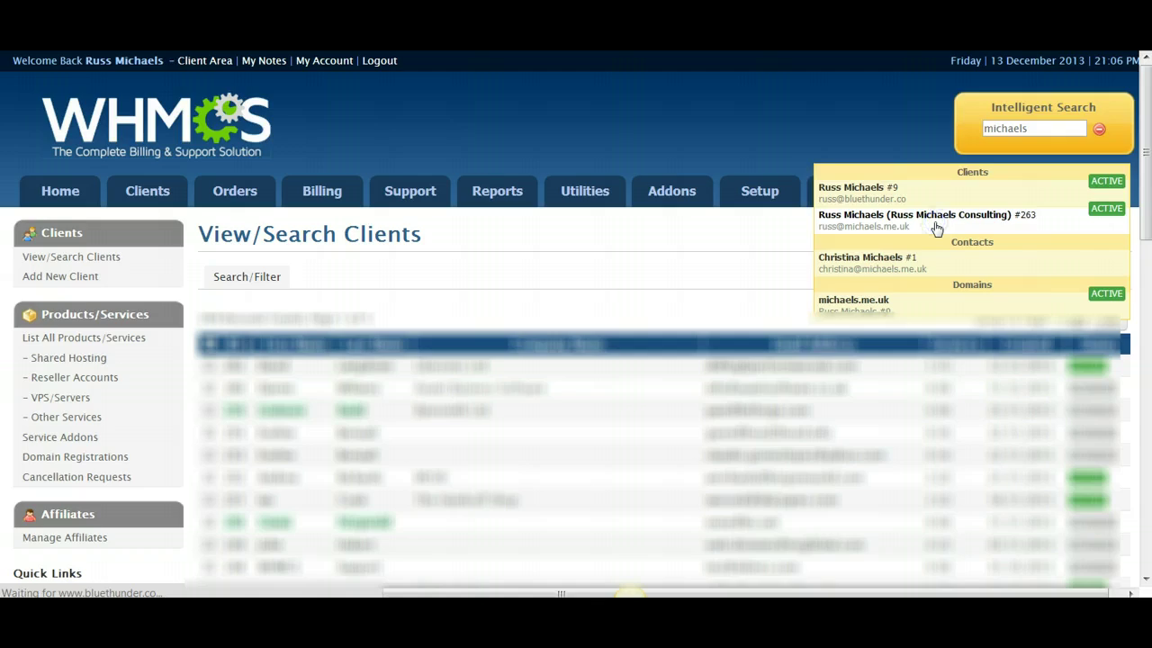
Step: Examine the migrated client's information, products, domains and quotes in the profile summary, and return to the migration results
scroll(245, 335, "down", 4)
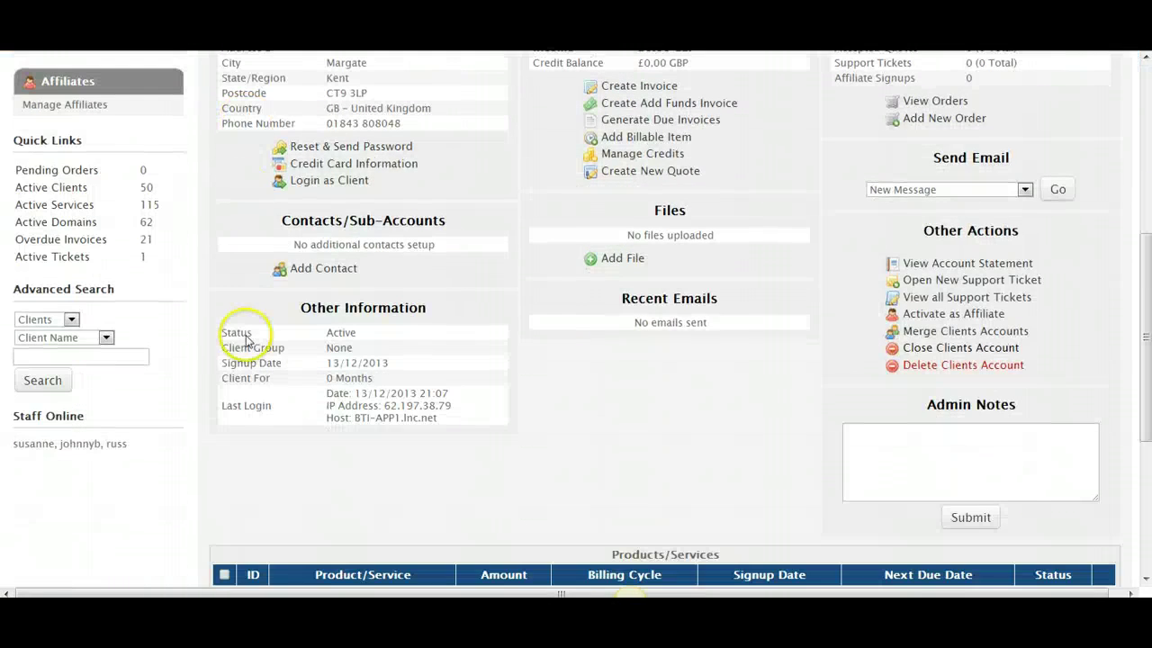
scroll(245, 333, "up", 5)
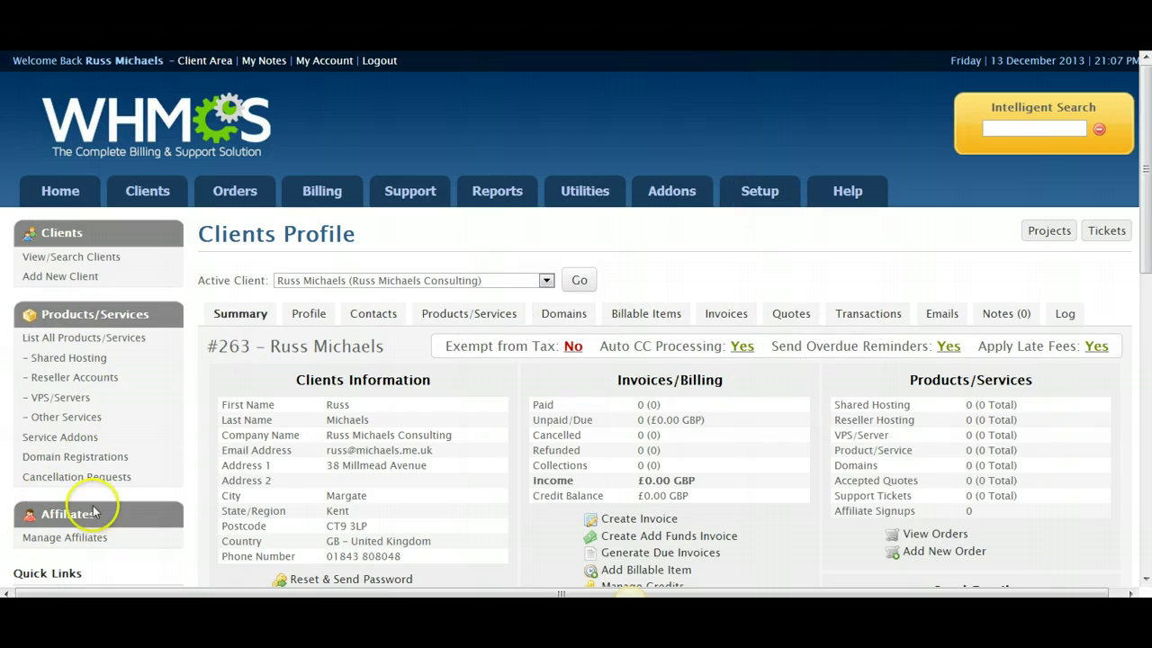
scroll(77, 540, "down", 5)
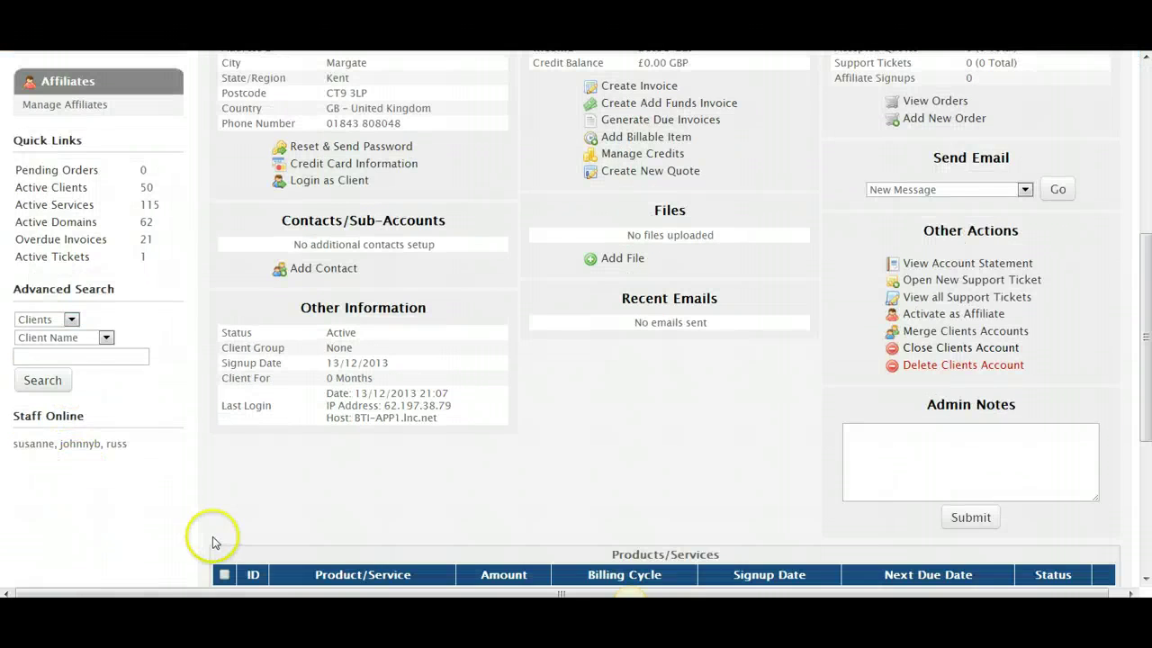
scroll(270, 544, "down", 2)
scroll(270, 547, "down", 2)
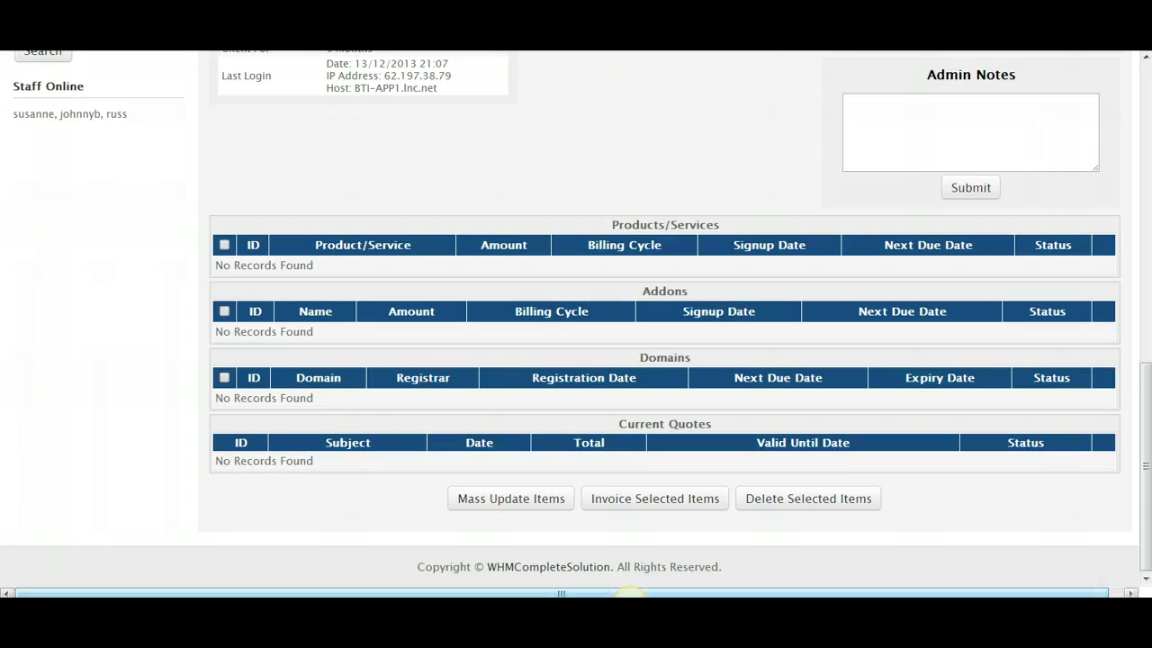
left_click(630, 594)
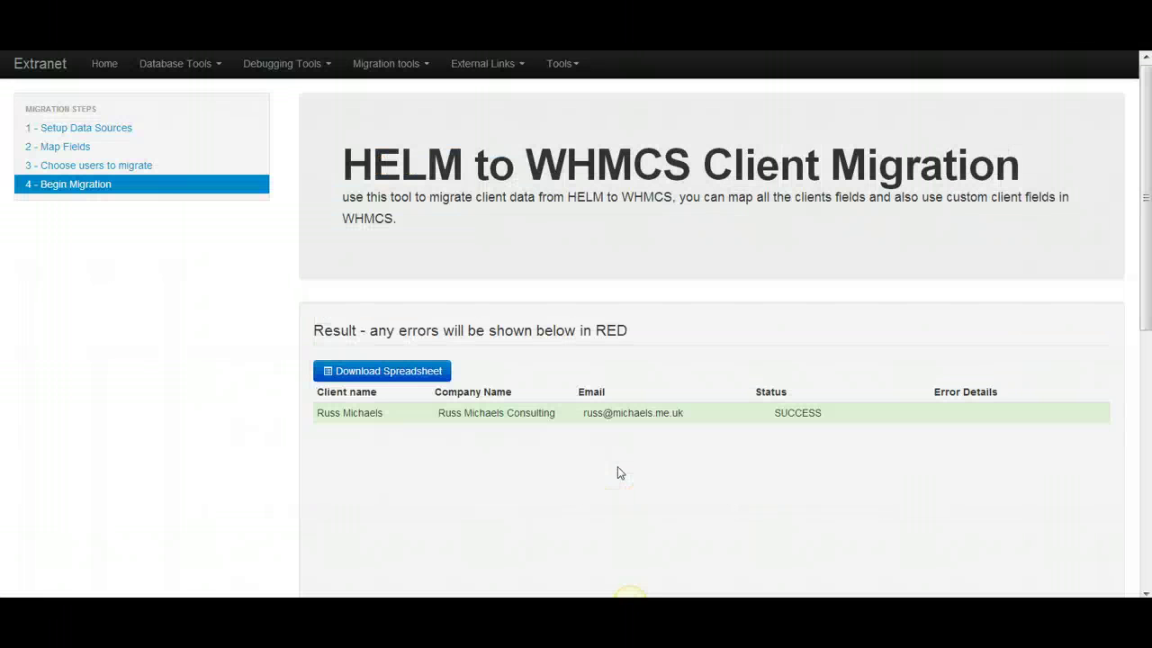